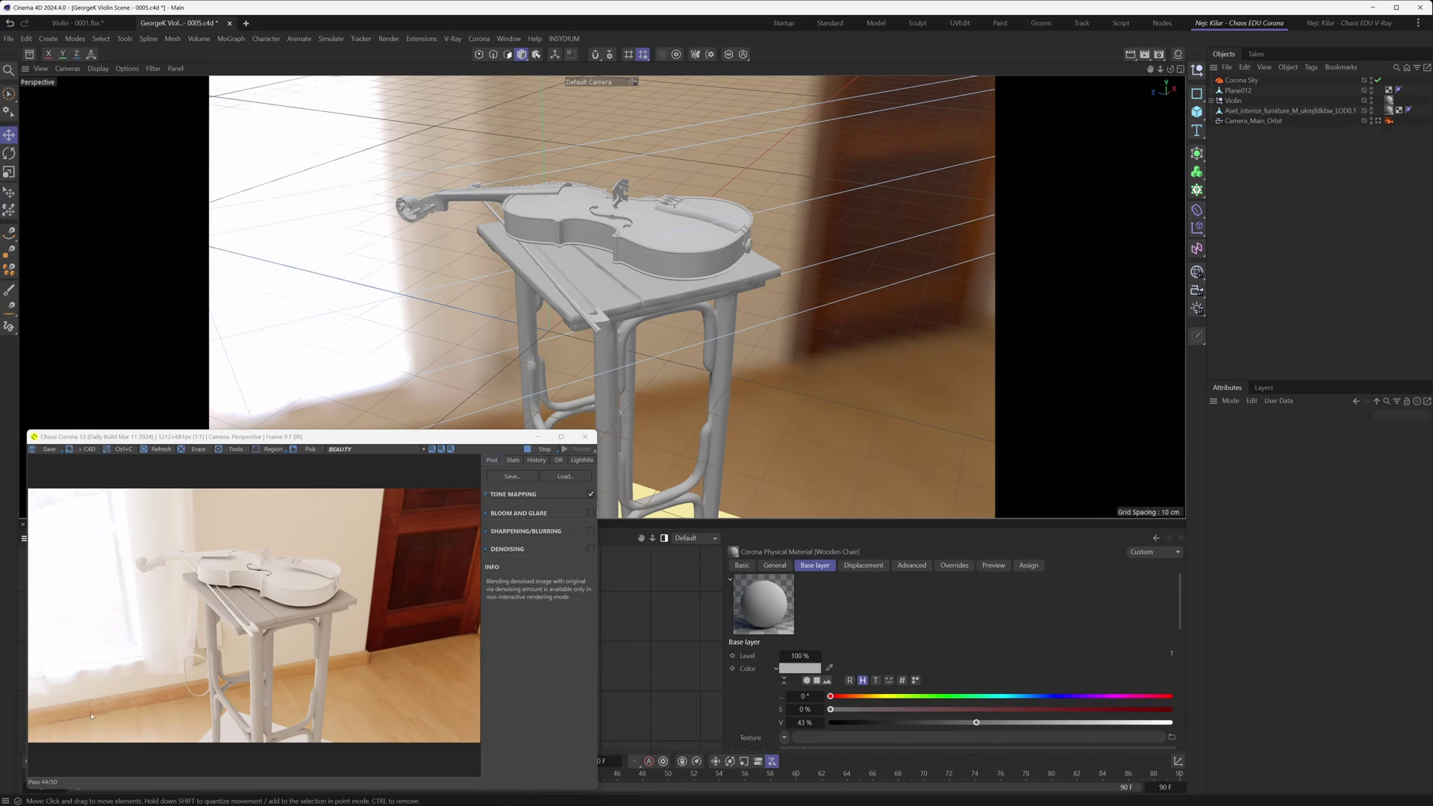
Keep the Corona Sky projection Spherical, then view the scene through Camera_Main_Orbit
{"action": "scroll", "coordinate": [88, 706], "scroll_direction": "up", "scroll_amount": 5}
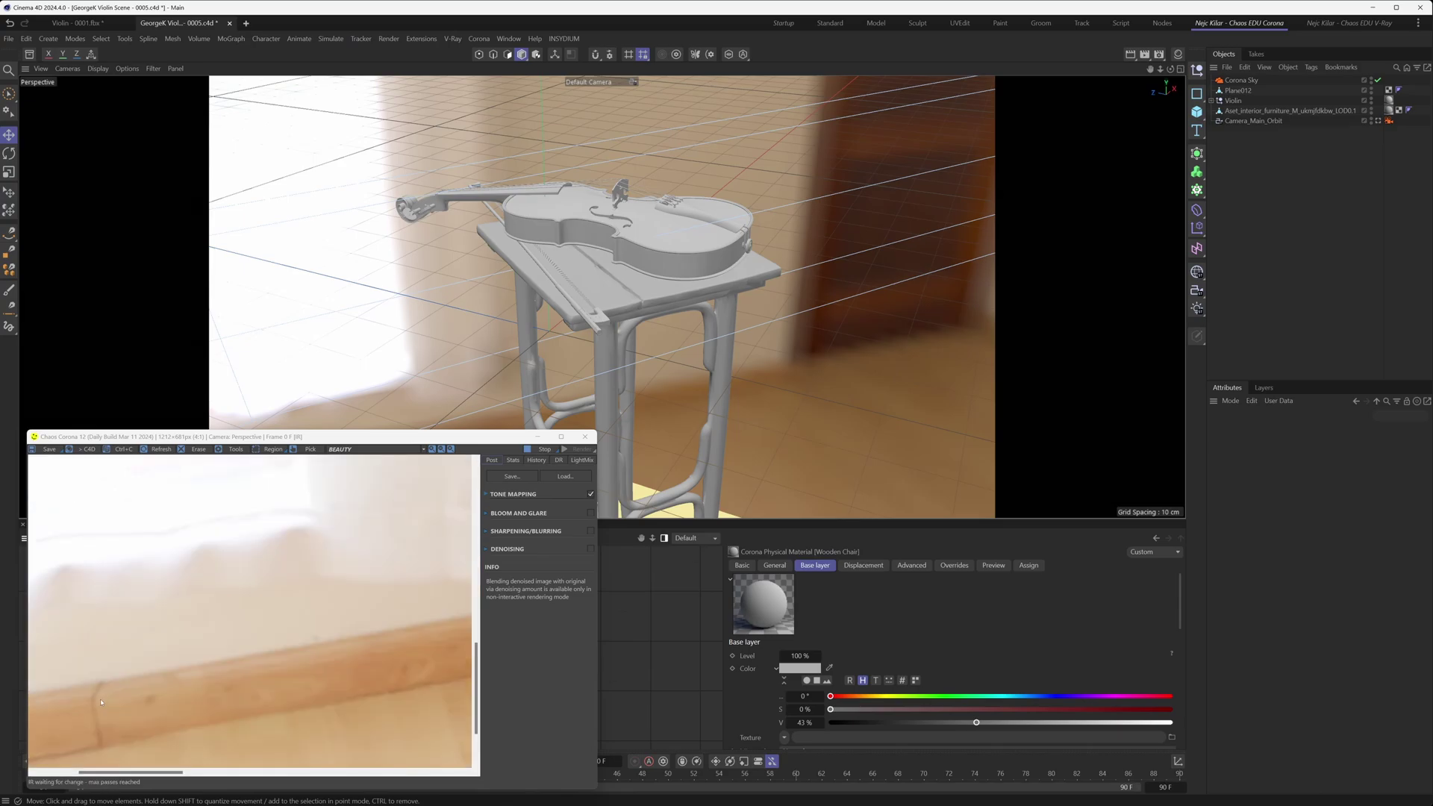
{"action": "scroll", "coordinate": [105, 701], "scroll_direction": "down", "scroll_amount": 5}
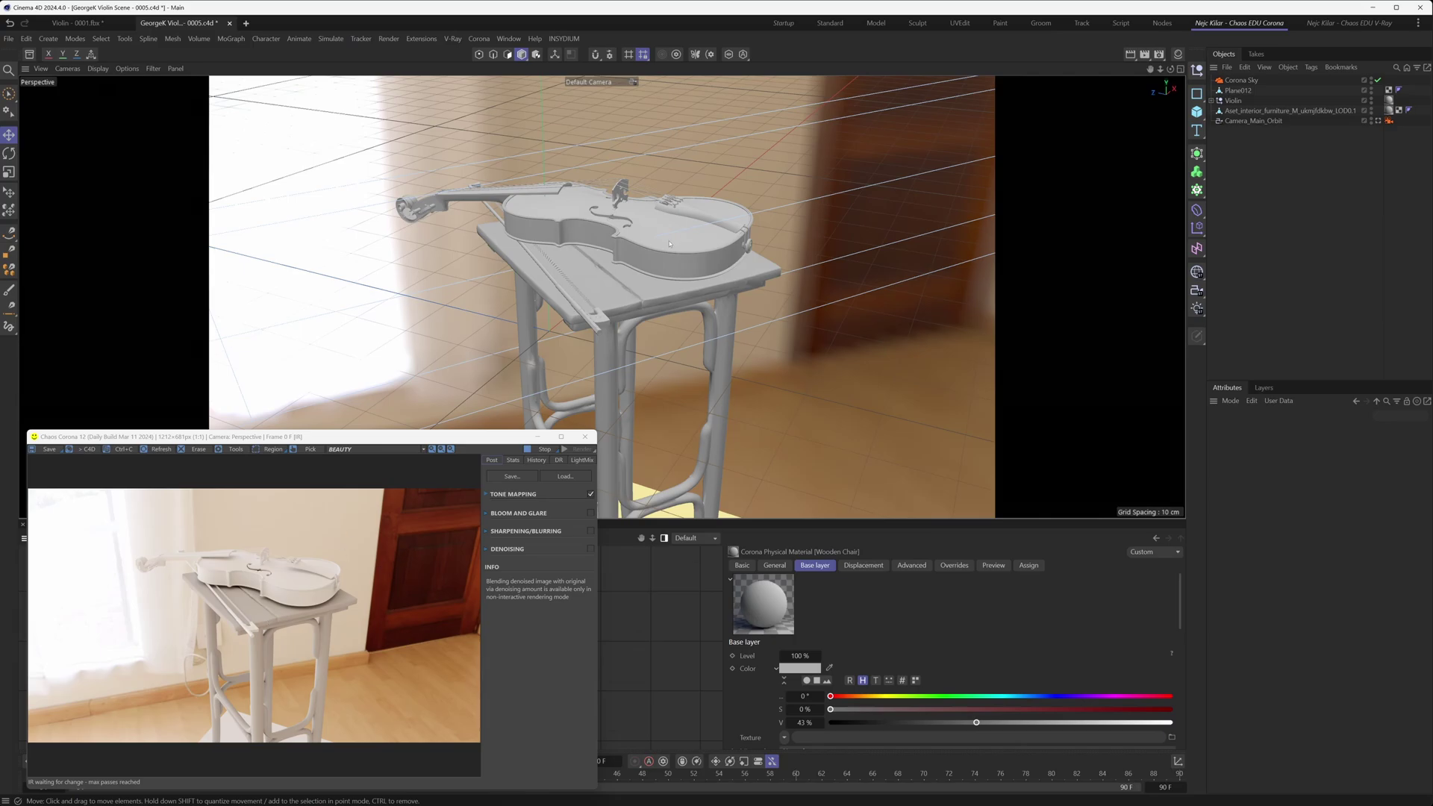
{"action": "left_click_drag", "start_coordinate": [582, 285], "coordinate": [639, 307], "text": "alt"}
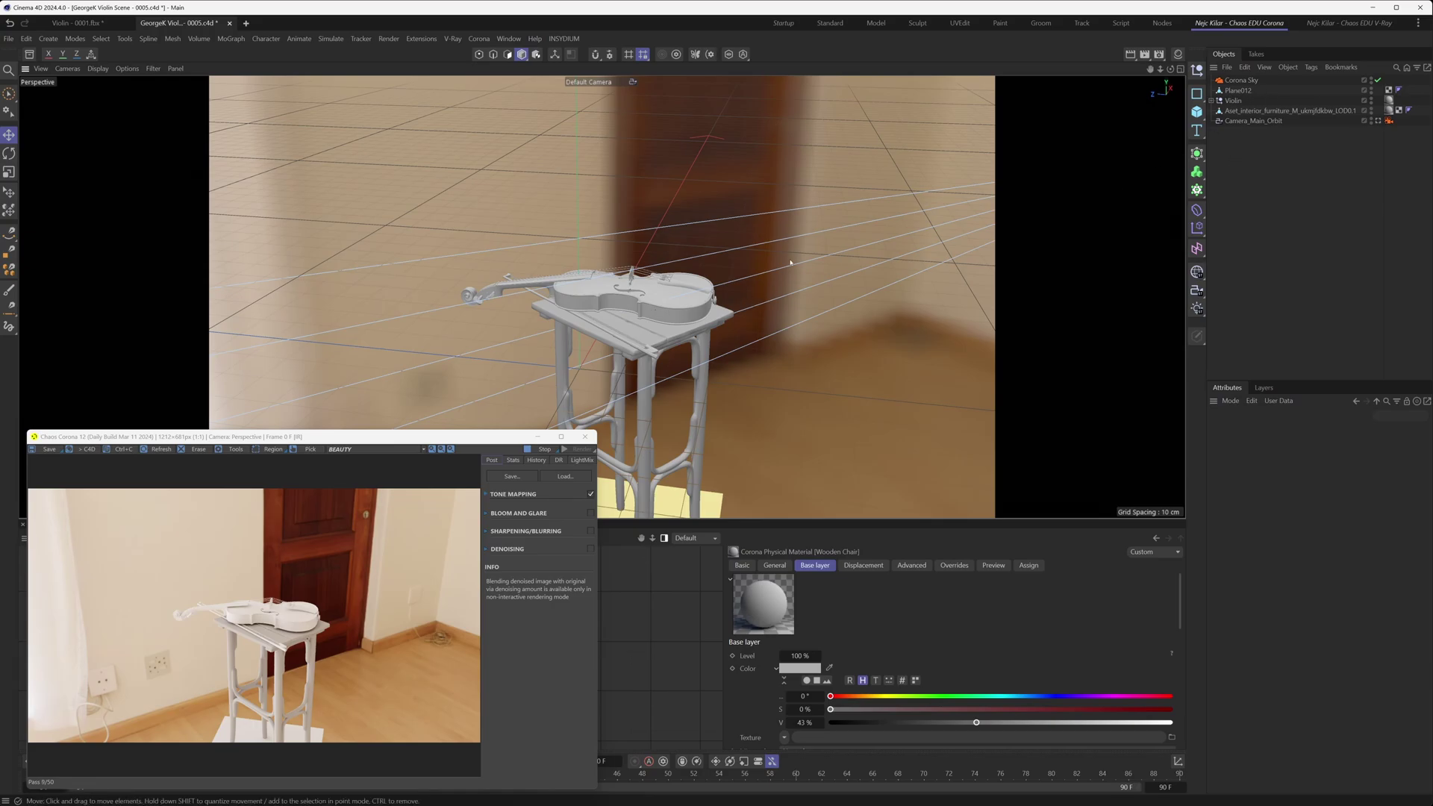
{"action": "left_click", "coordinate": [1241, 80]}
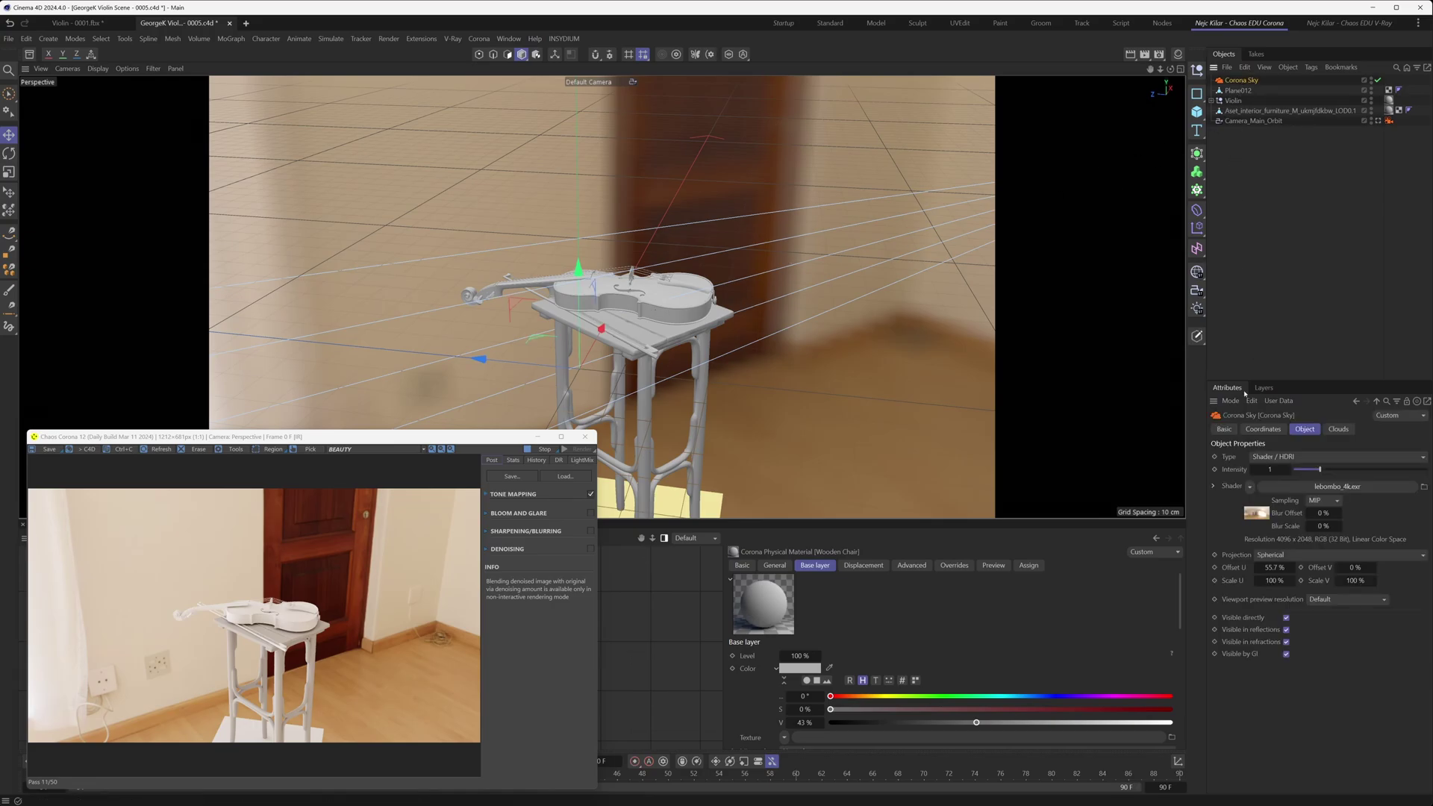
{"action": "left_click", "coordinate": [1274, 556]}
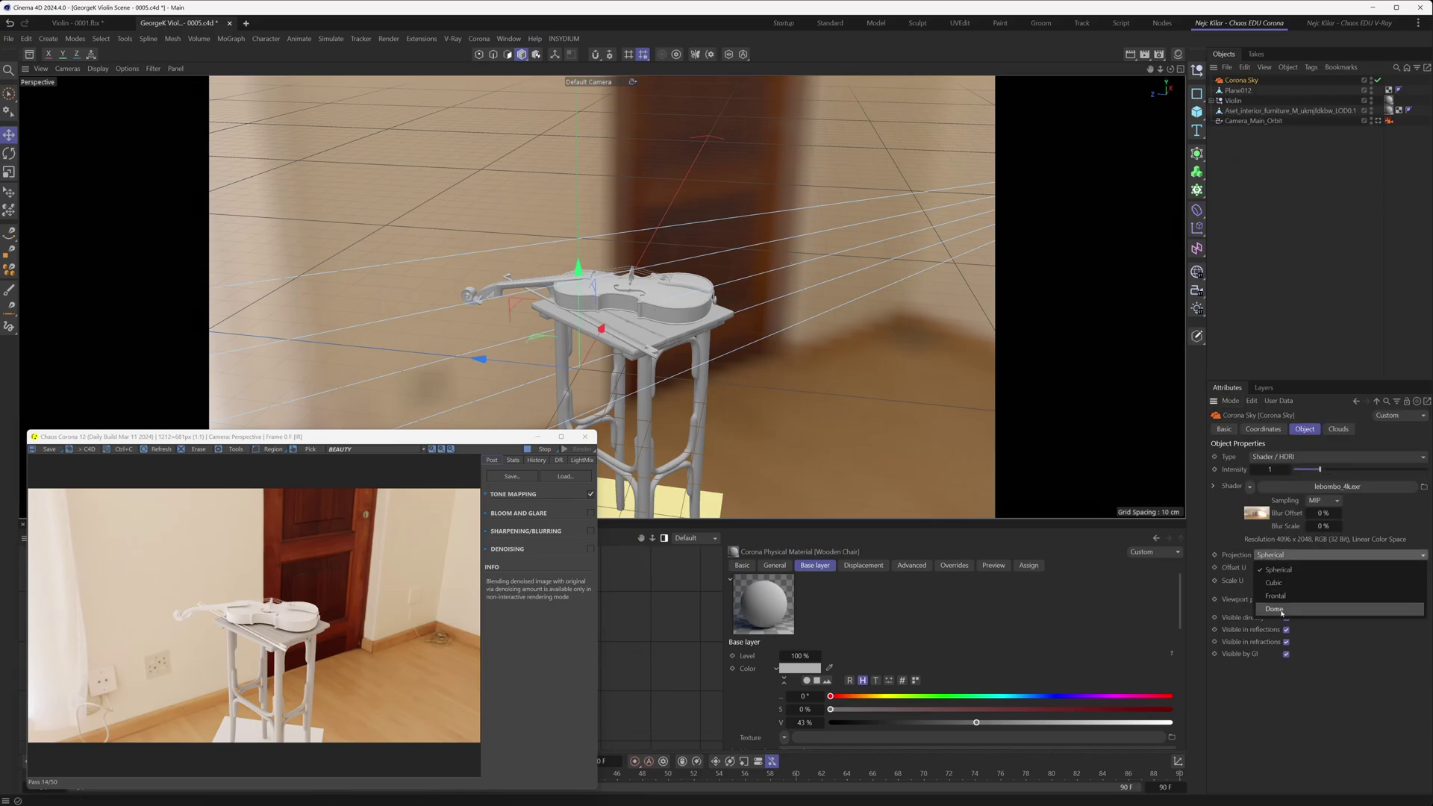
{"action": "left_click", "coordinate": [1274, 556]}
{"action": "left_click_drag", "start_coordinate": [627, 337], "coordinate": [769, 254], "text": "alt"}
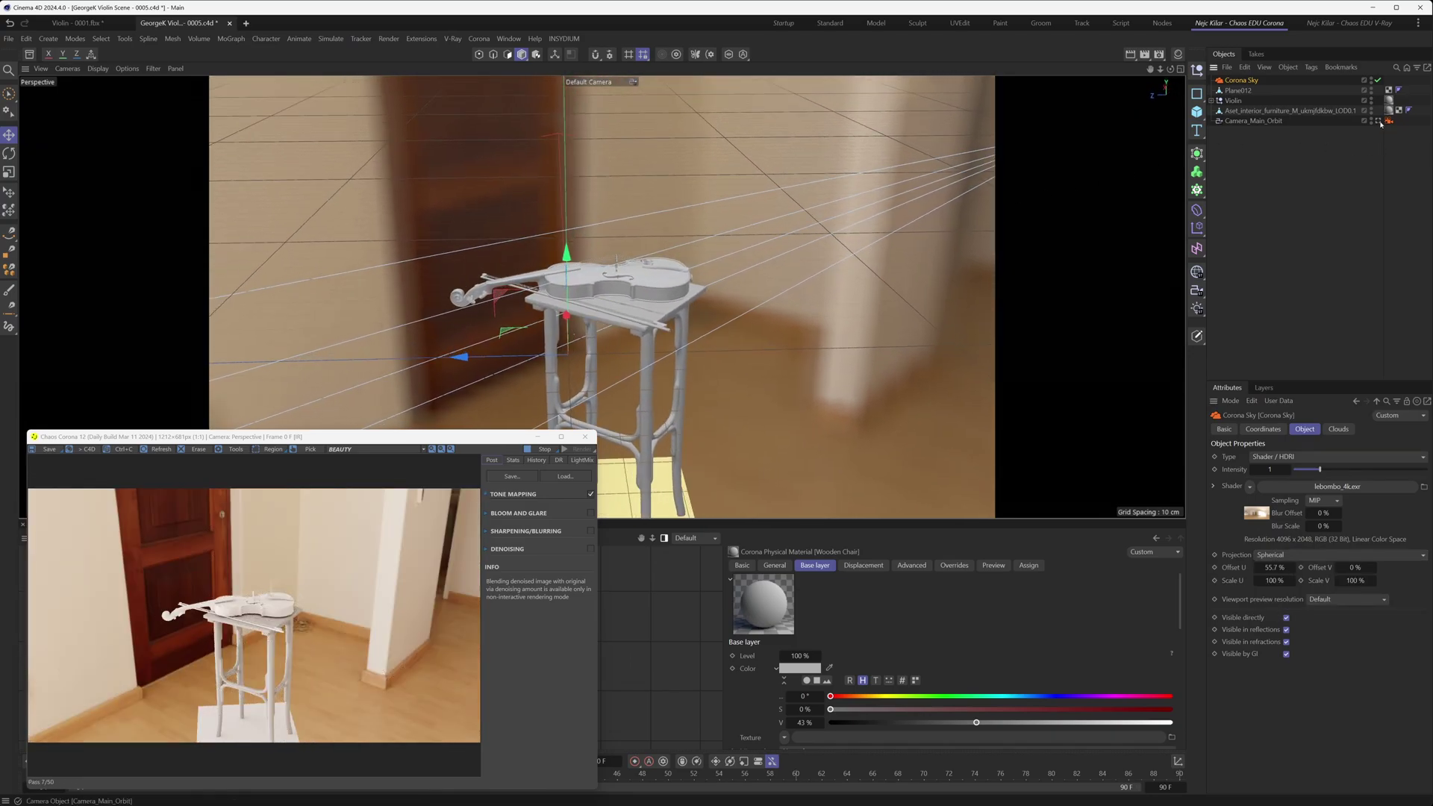
{"action": "left_click", "coordinate": [633, 81]}
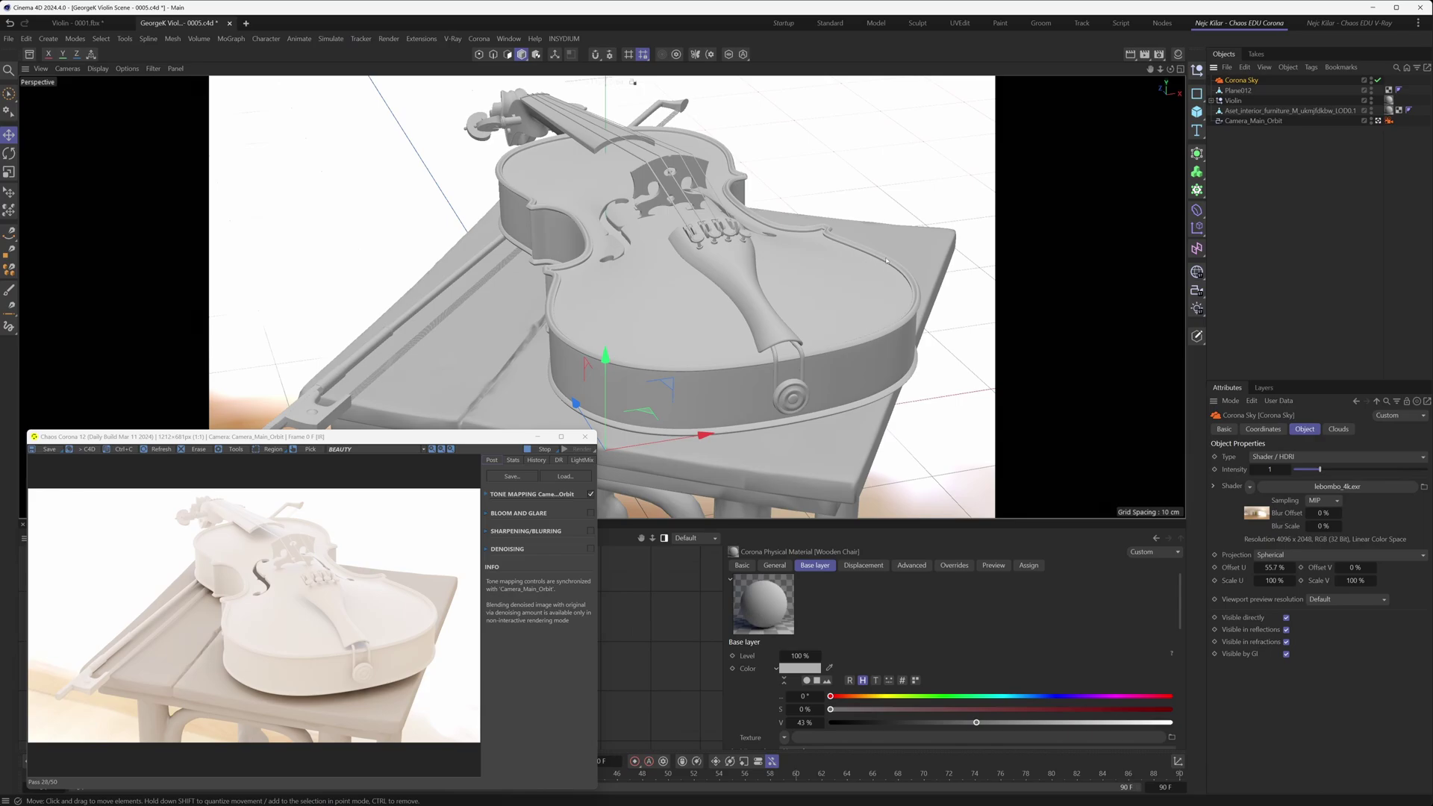
Inspect the Camera_Main_Orbit camera's properties, then deselect it
{"action": "left_click", "coordinate": [1253, 120]}
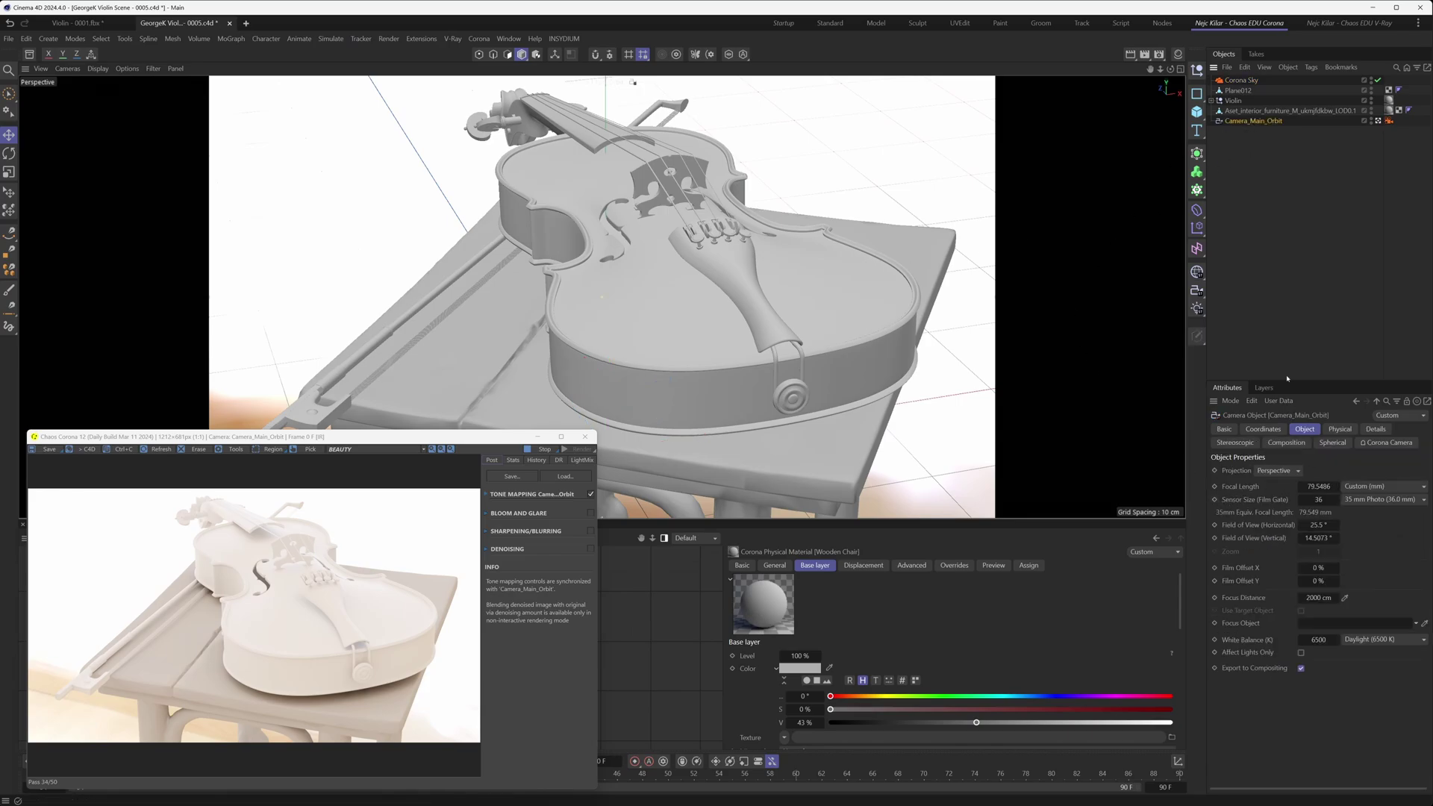
{"action": "left_click", "coordinate": [1271, 177]}
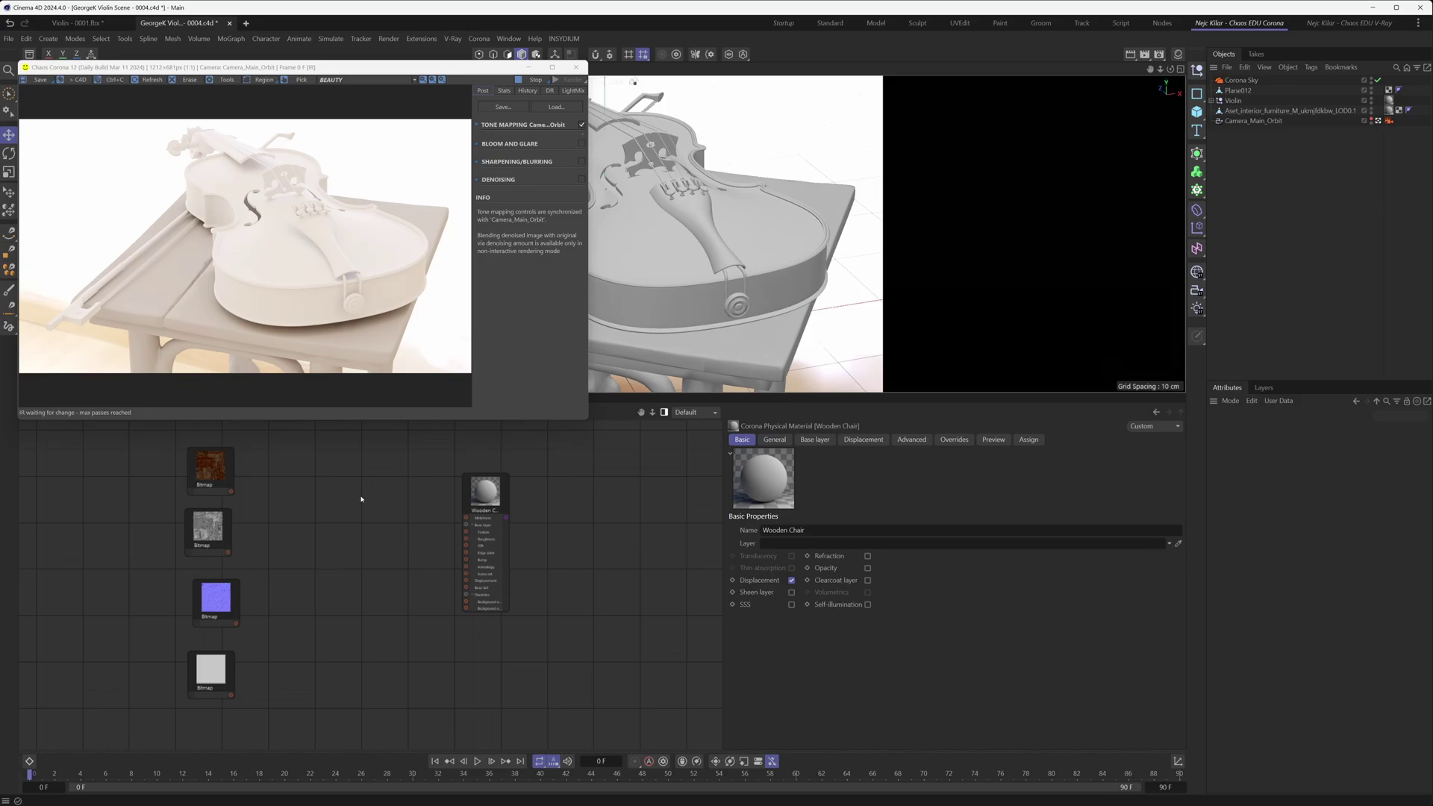
Preview the albedo bitmap enlarged, then wire it into the Wooden Chair material's Texture input
{"action": "left_click", "coordinate": [210, 469]}
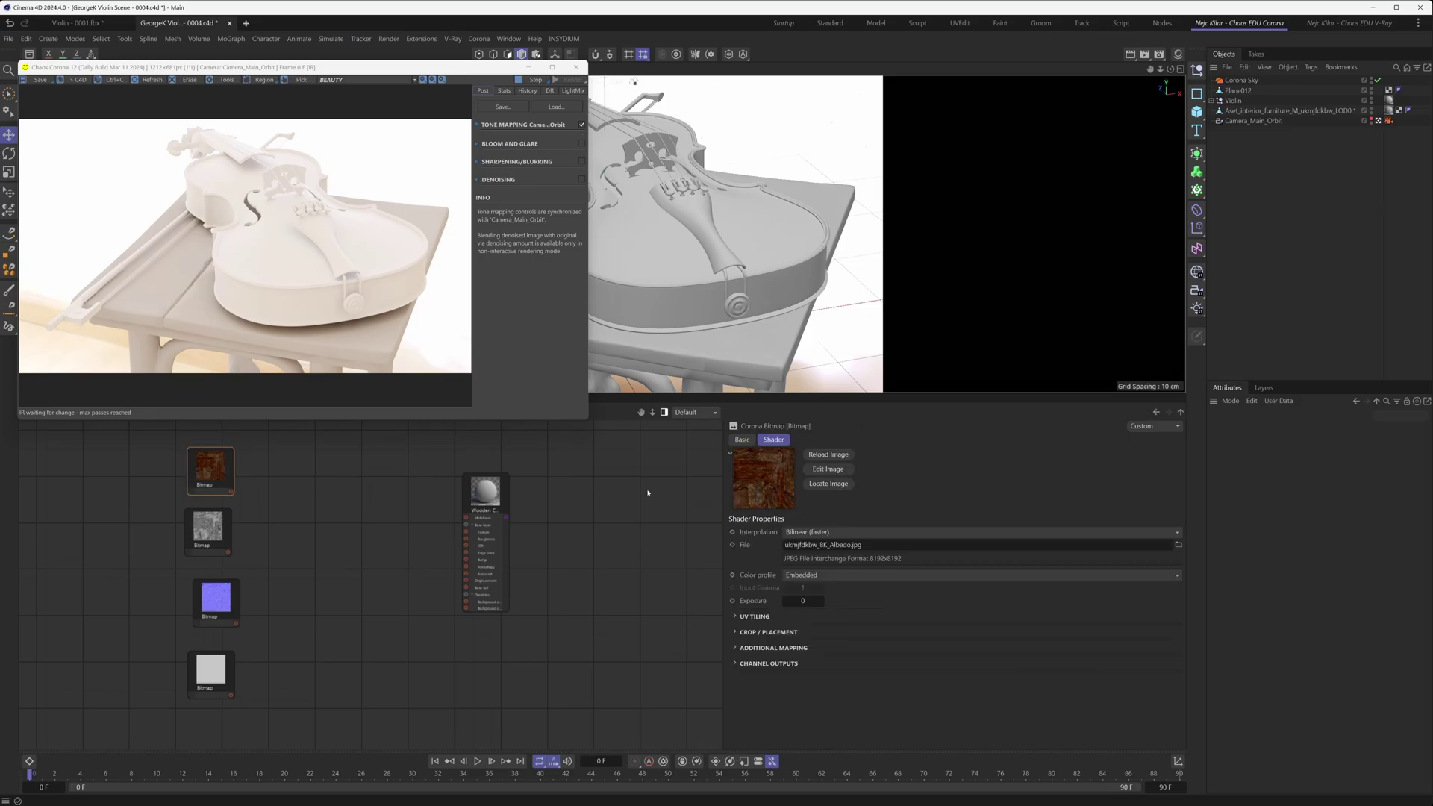
{"action": "right_click", "coordinate": [763, 488]}
{"action": "left_click", "coordinate": [793, 468]}
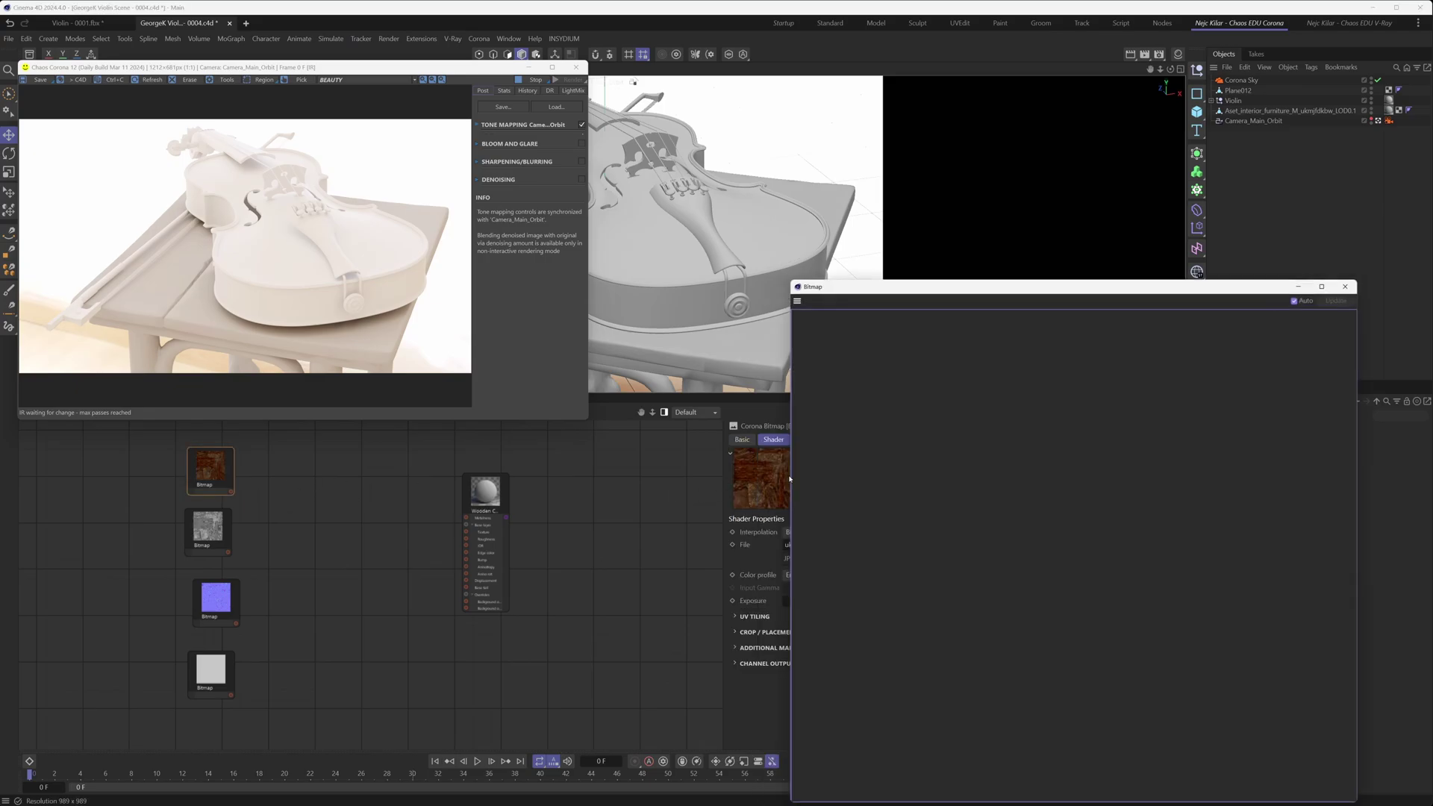
{"action": "left_click_drag", "start_coordinate": [901, 292], "coordinate": [200, 216]}
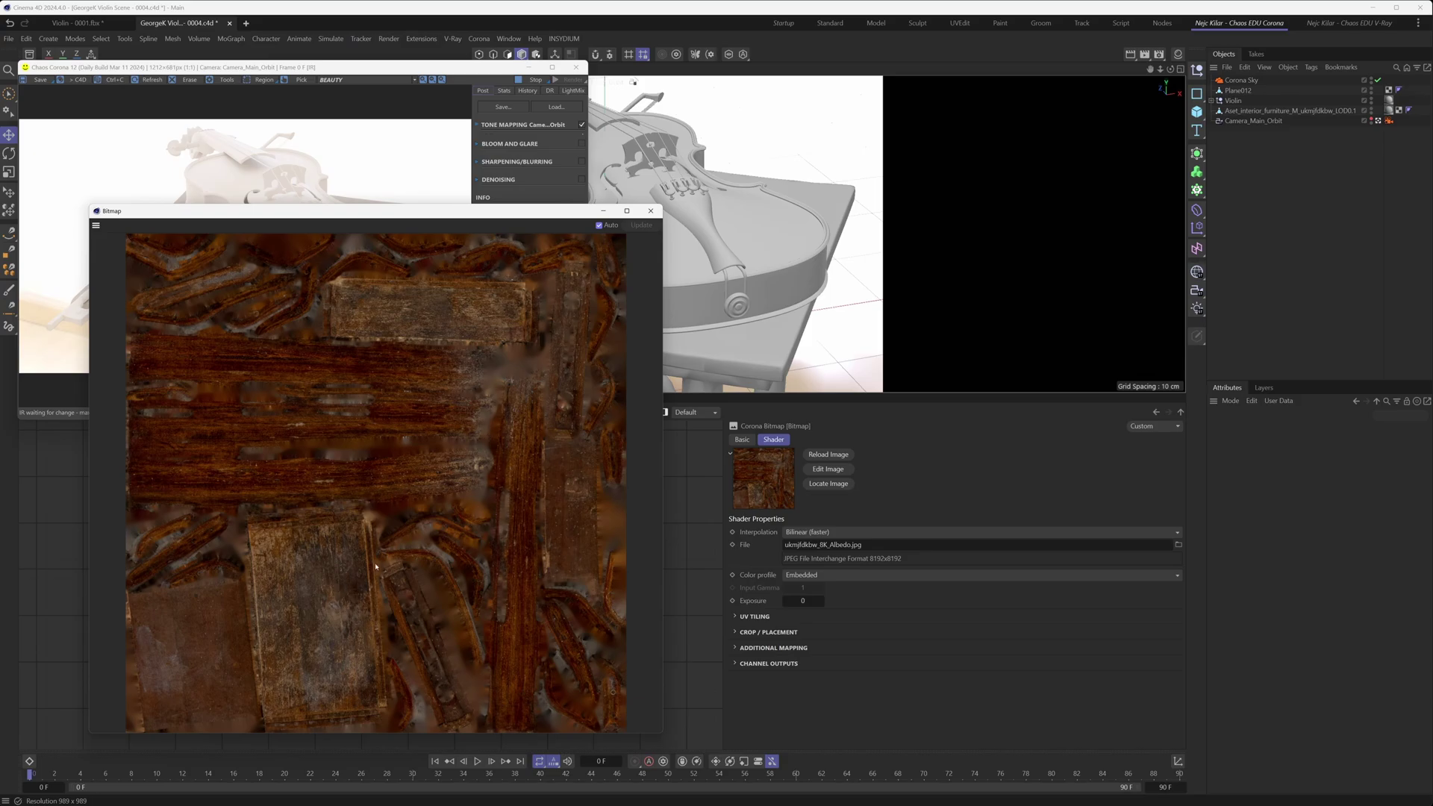
{"action": "left_click", "coordinate": [650, 210]}
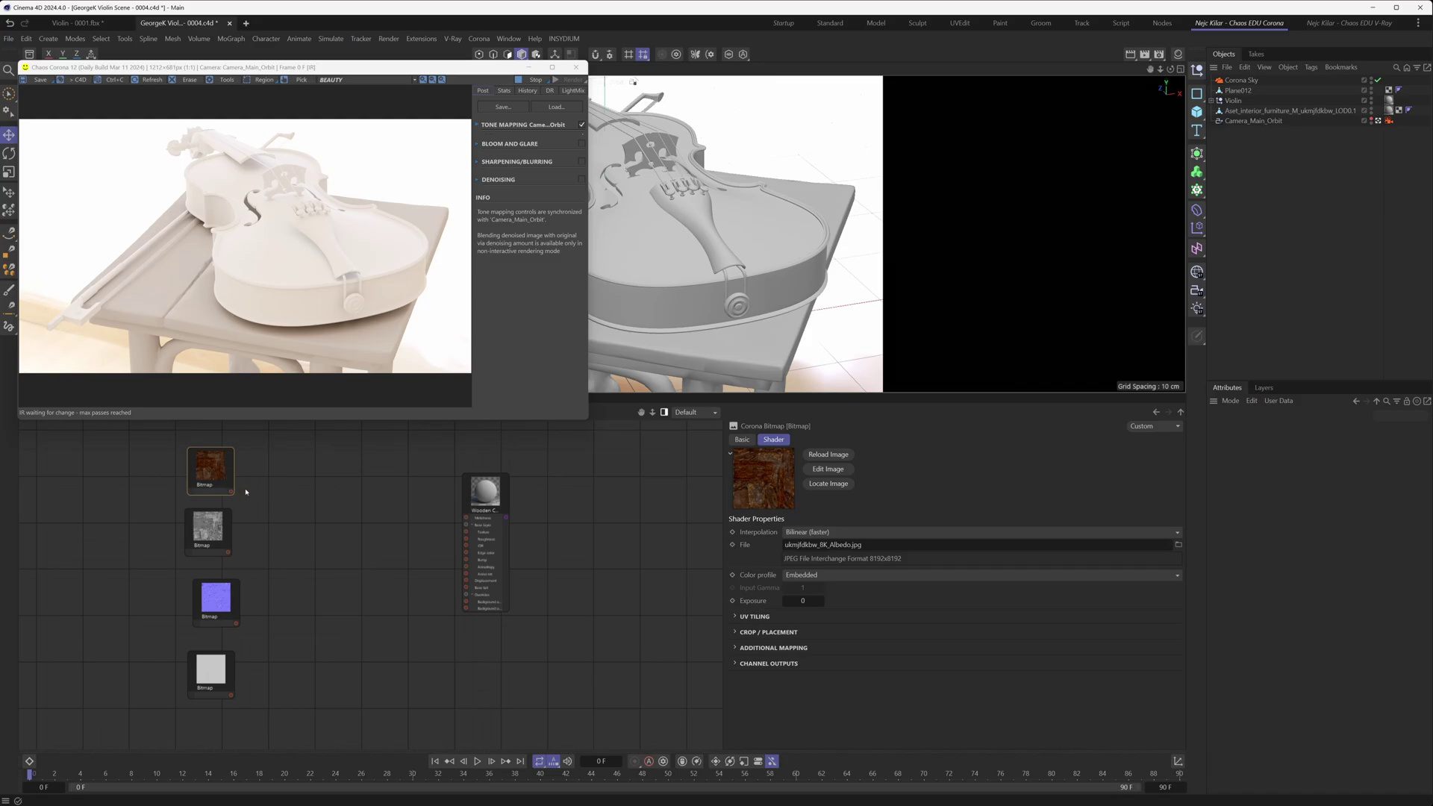
{"action": "left_click_drag", "start_coordinate": [232, 492], "coordinate": [467, 535]}
{"action": "scroll", "coordinate": [448, 527], "scroll_direction": "up", "scroll_amount": 1}
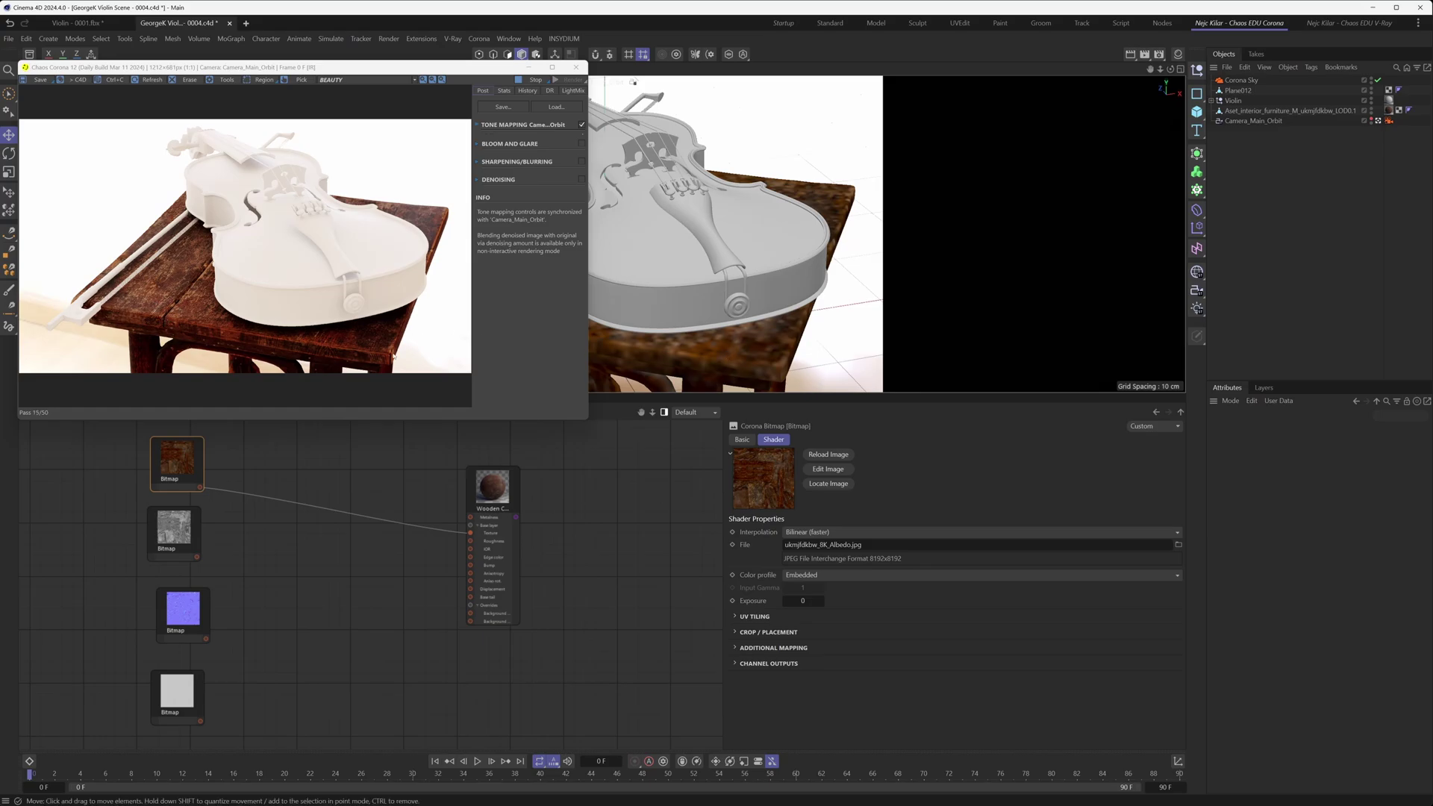
Insert a Corona Color Correct node between the albedo bitmap and the Wooden Chair material
{"action": "right_click", "coordinate": [336, 475]}
{"action": "mouse_move", "coordinate": [348, 495]}
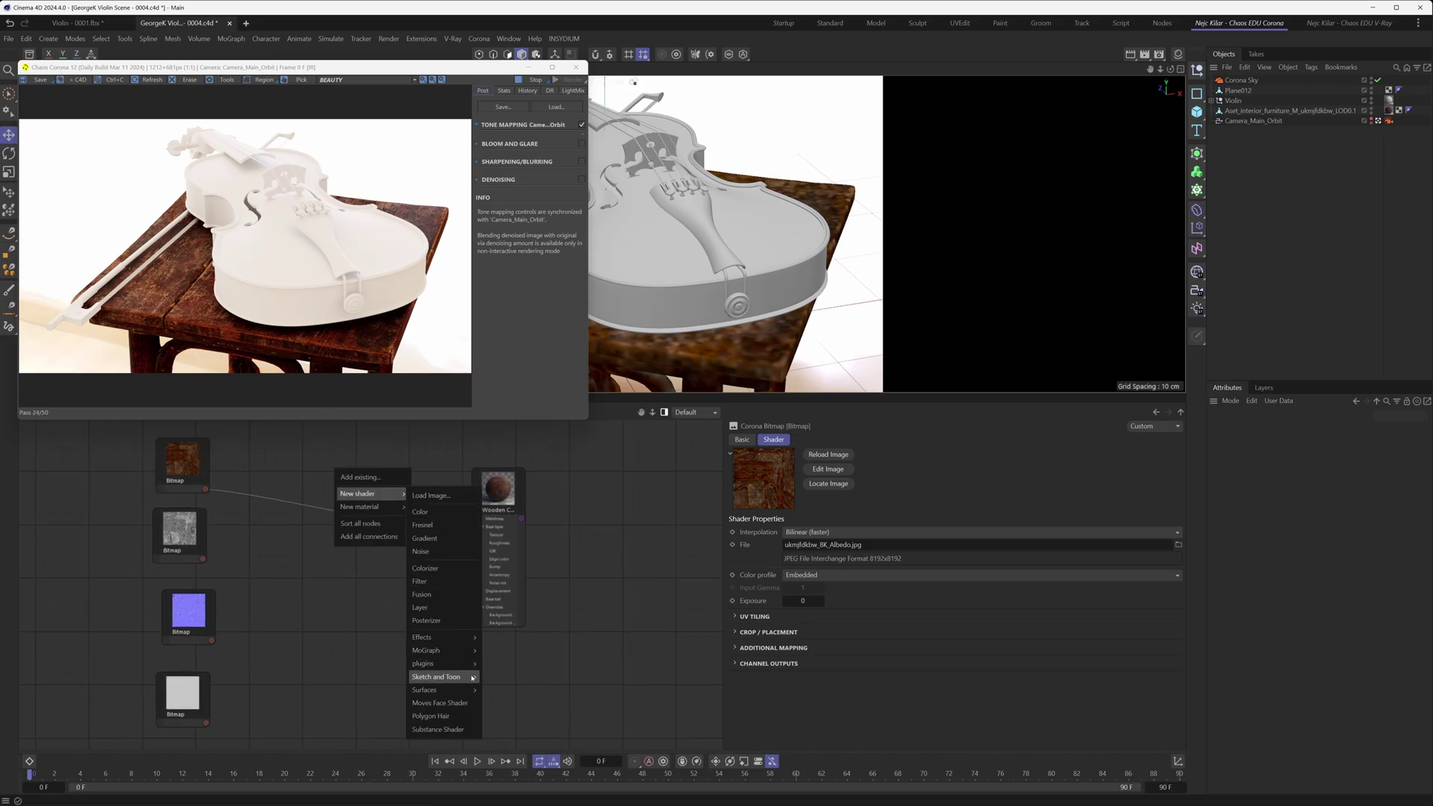
{"action": "mouse_move", "coordinate": [432, 664]}
{"action": "mouse_move", "coordinate": [496, 677]}
{"action": "left_click", "coordinate": [556, 572]}
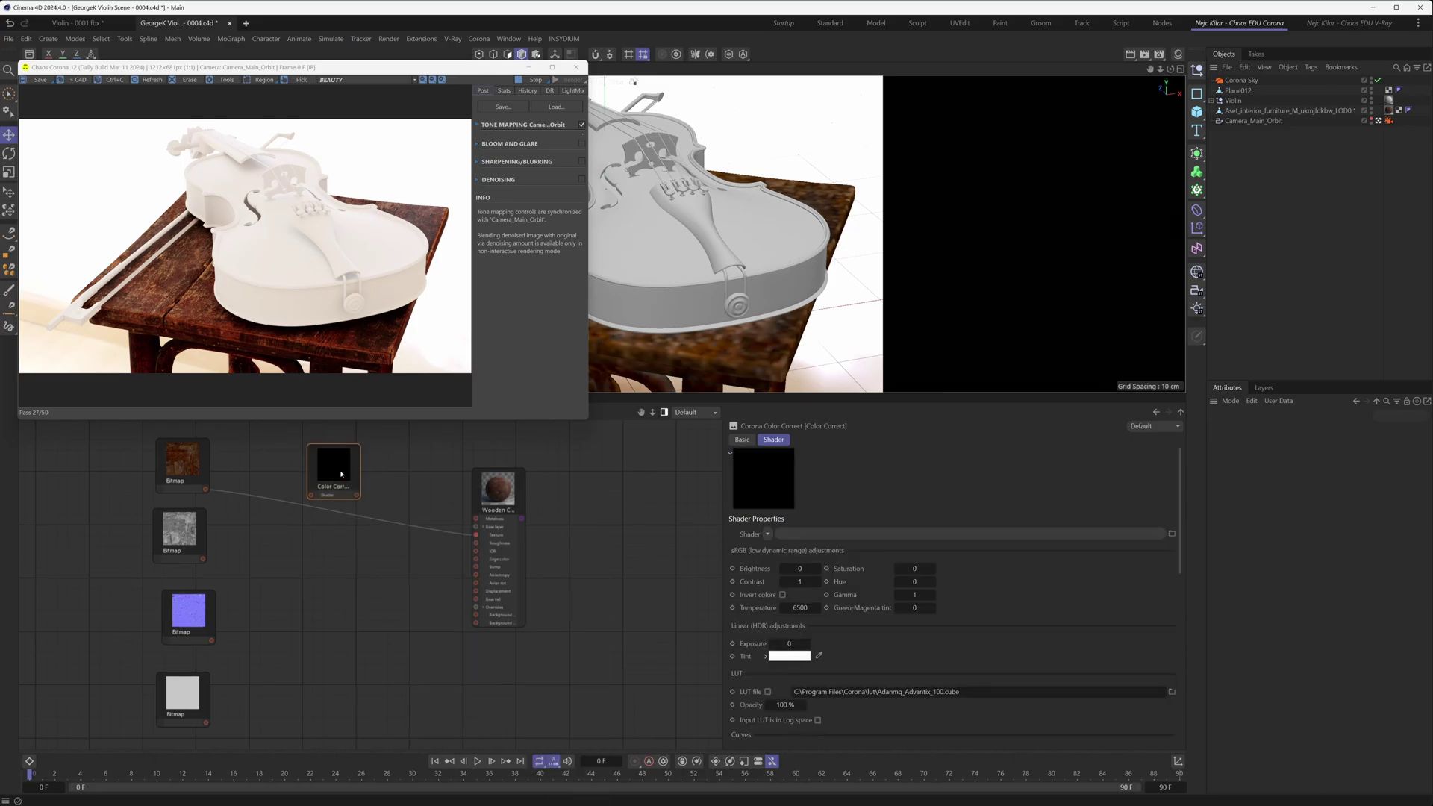
{"action": "left_click_drag", "start_coordinate": [205, 490], "coordinate": [478, 535]}
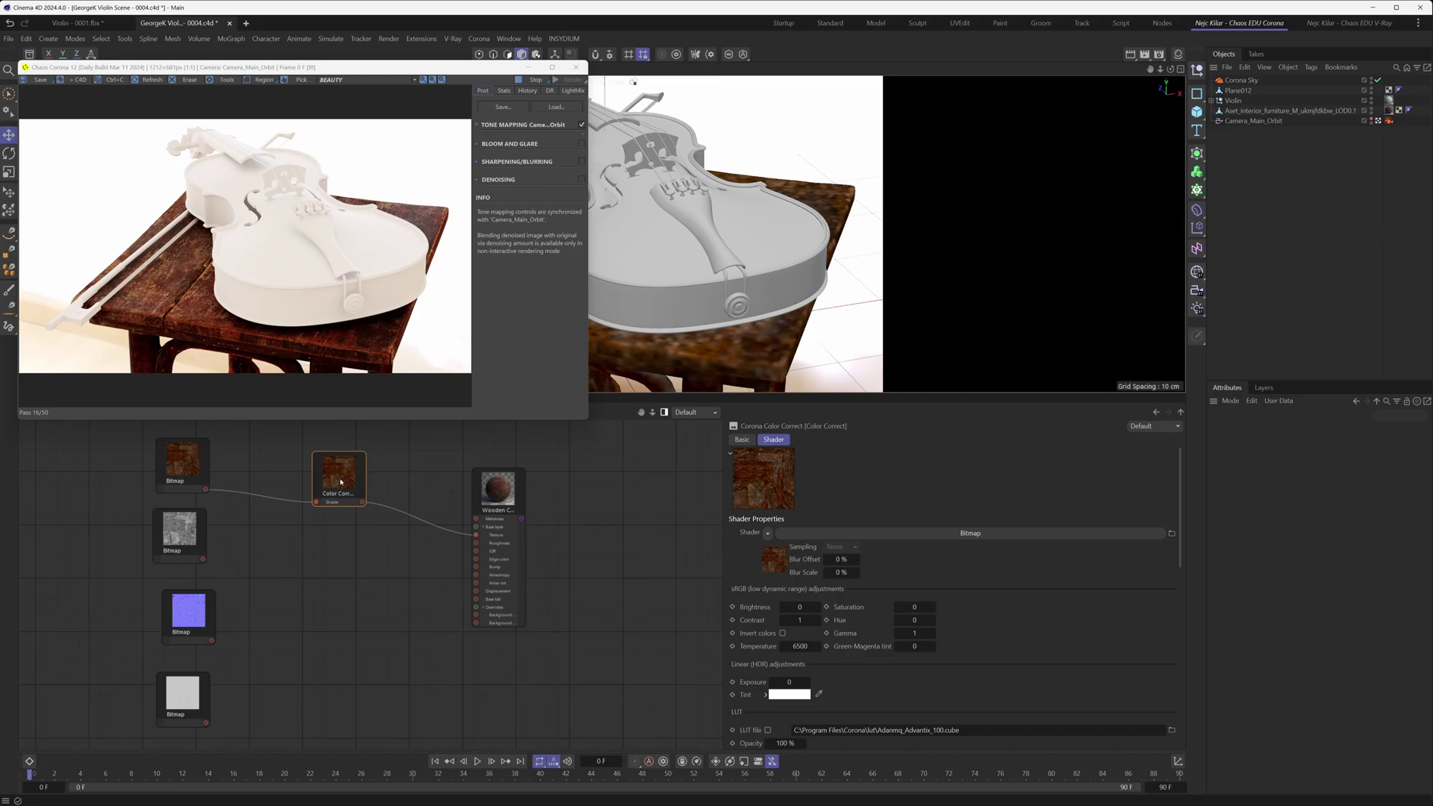
Set the Color Correct node's Saturation to -0.29
{"action": "left_click", "coordinate": [917, 608]}
{"action": "type", "text": "-29"}
{"action": "key", "text": "Return"}
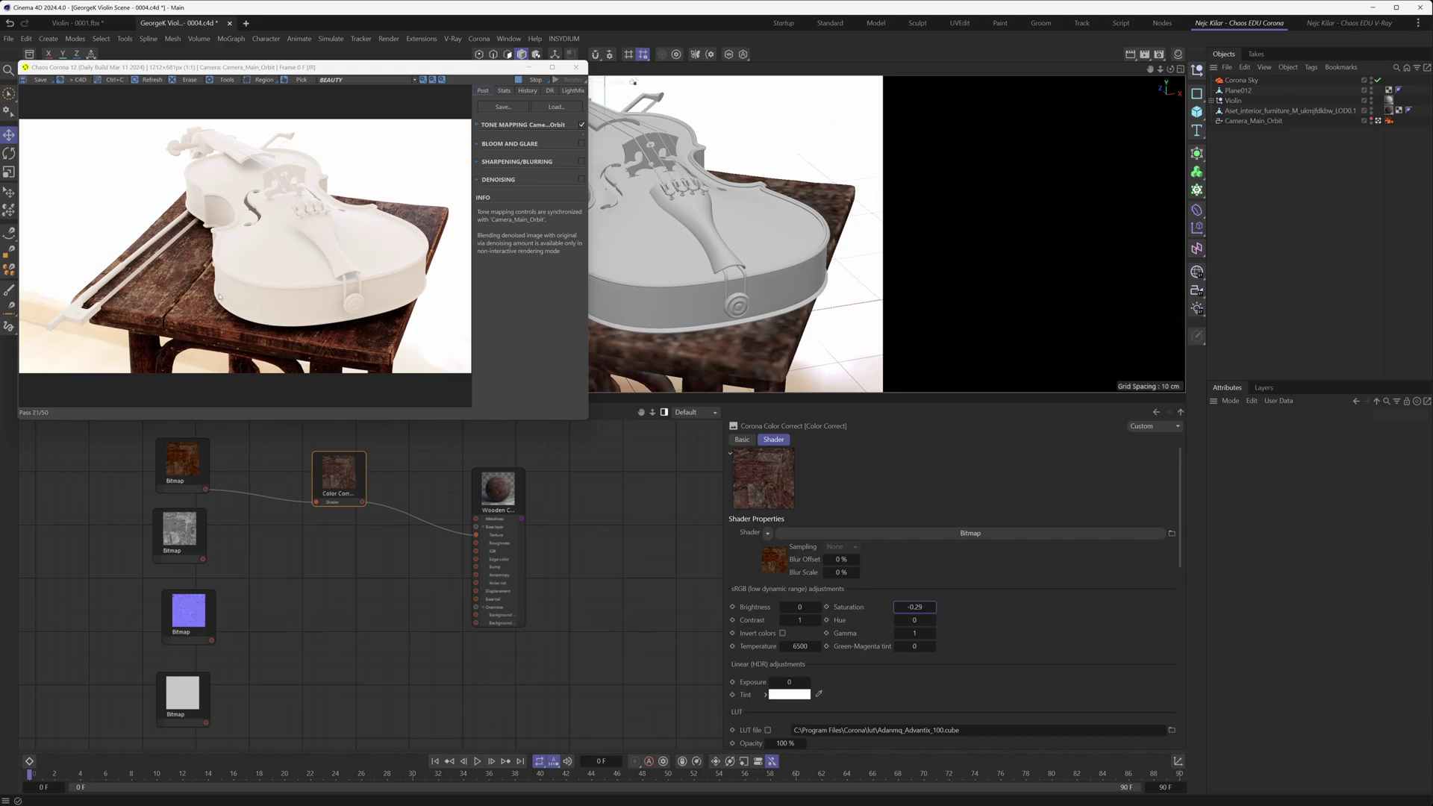
Set the roughness bitmap to a Linear profile and wire it to the material's Roughness input
{"action": "left_click", "coordinate": [184, 533]}
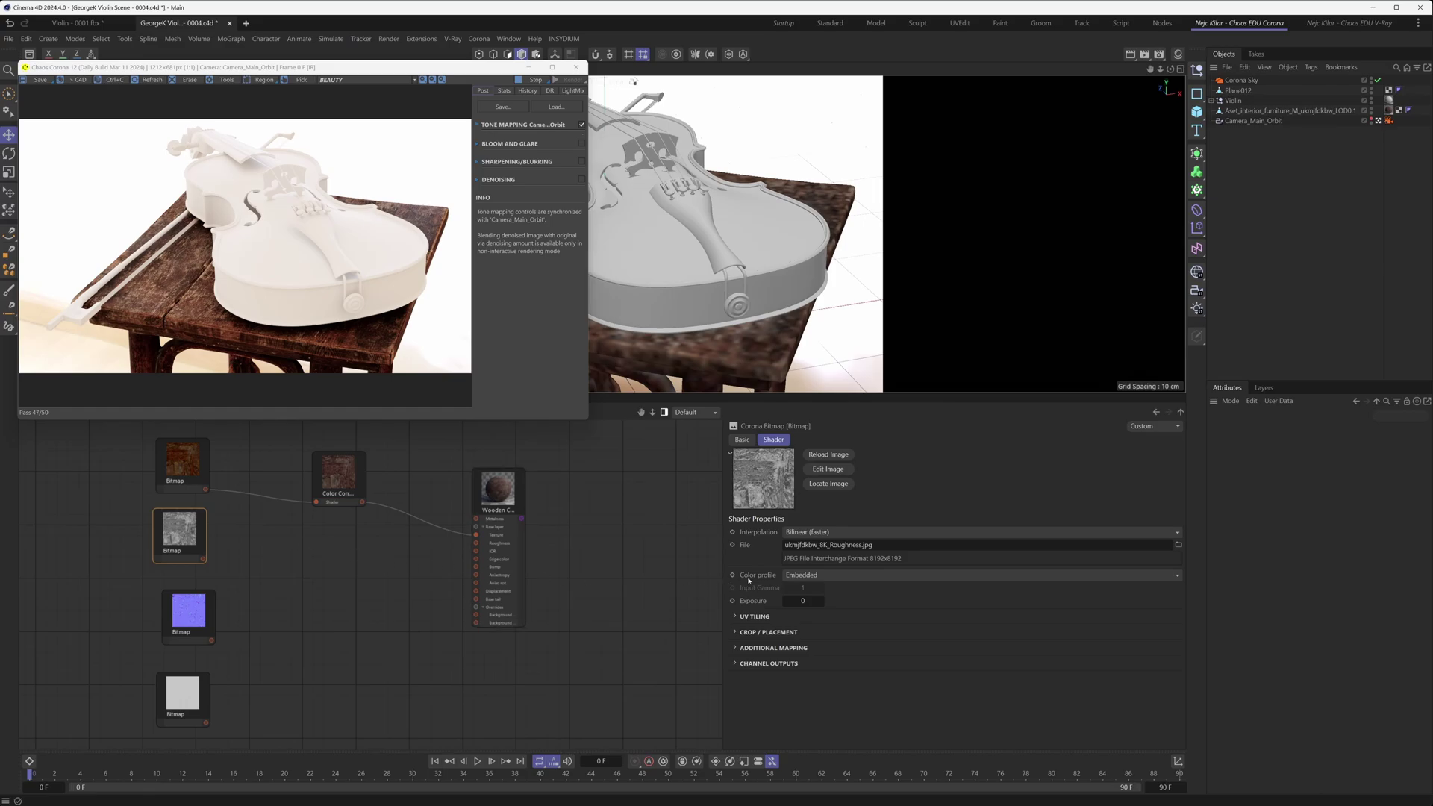
{"action": "left_click", "coordinate": [798, 576]}
{"action": "left_click", "coordinate": [802, 603]}
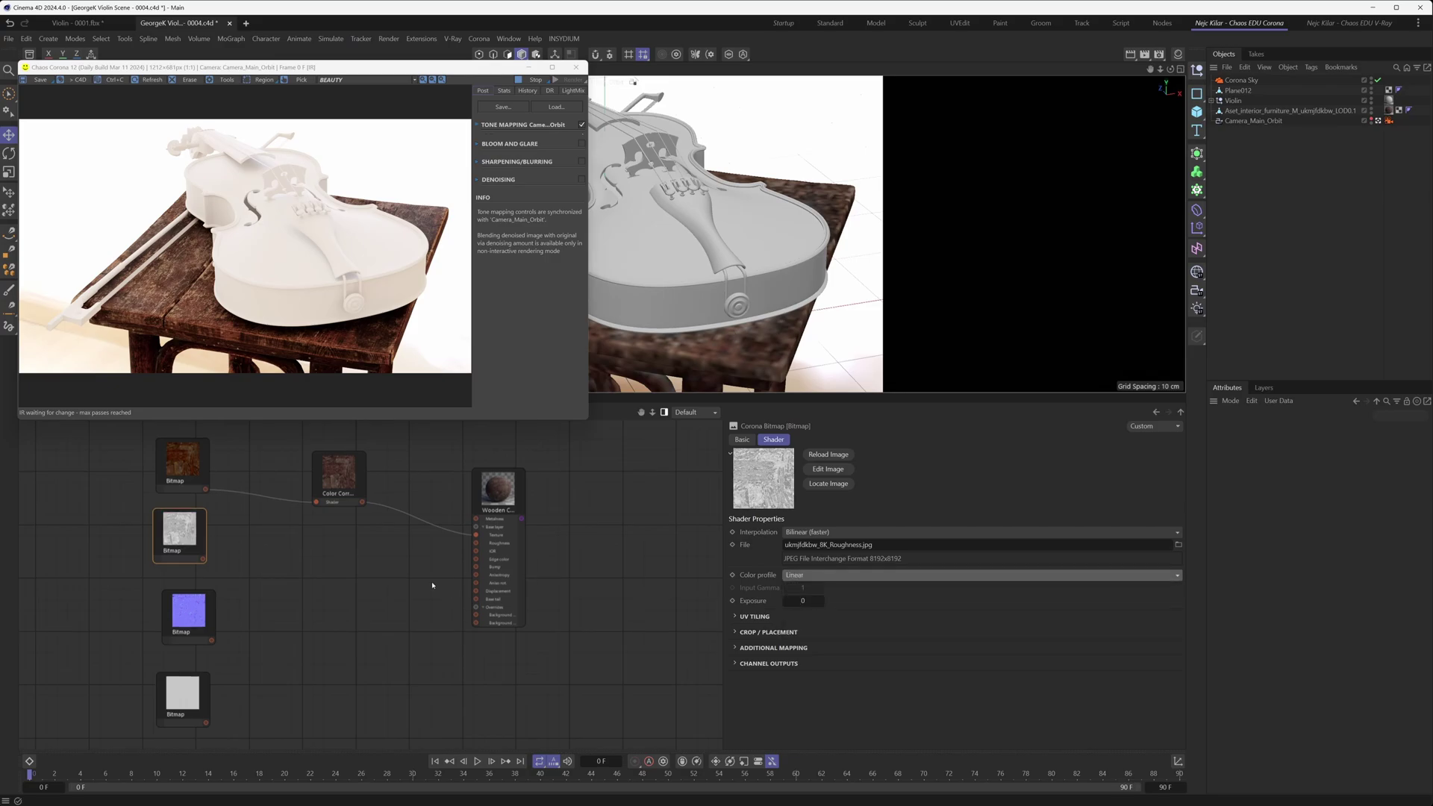
{"action": "left_click_drag", "start_coordinate": [203, 559], "coordinate": [476, 542]}
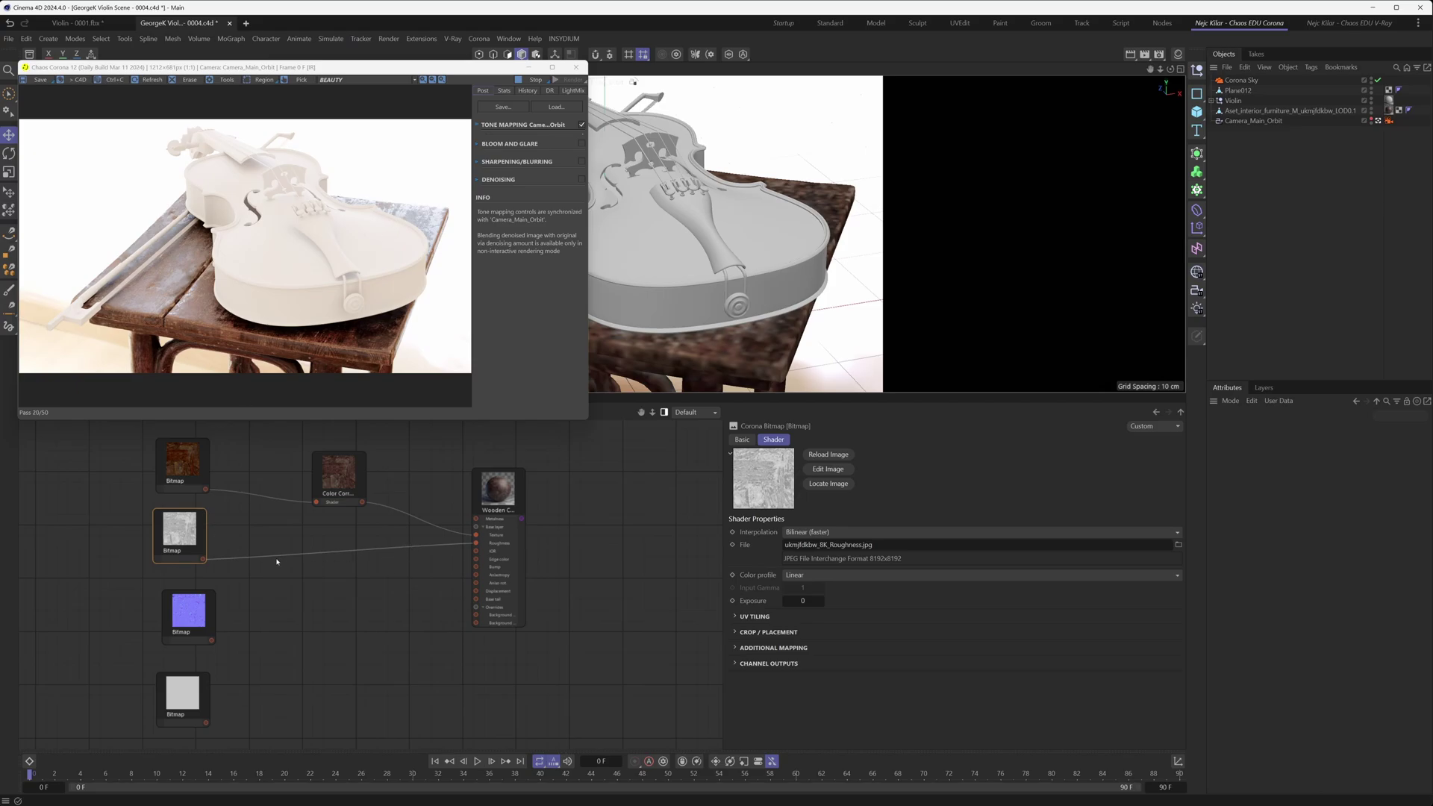
Switch the roughness bitmap's colour profile back to Embedded
{"action": "left_click", "coordinate": [792, 574]}
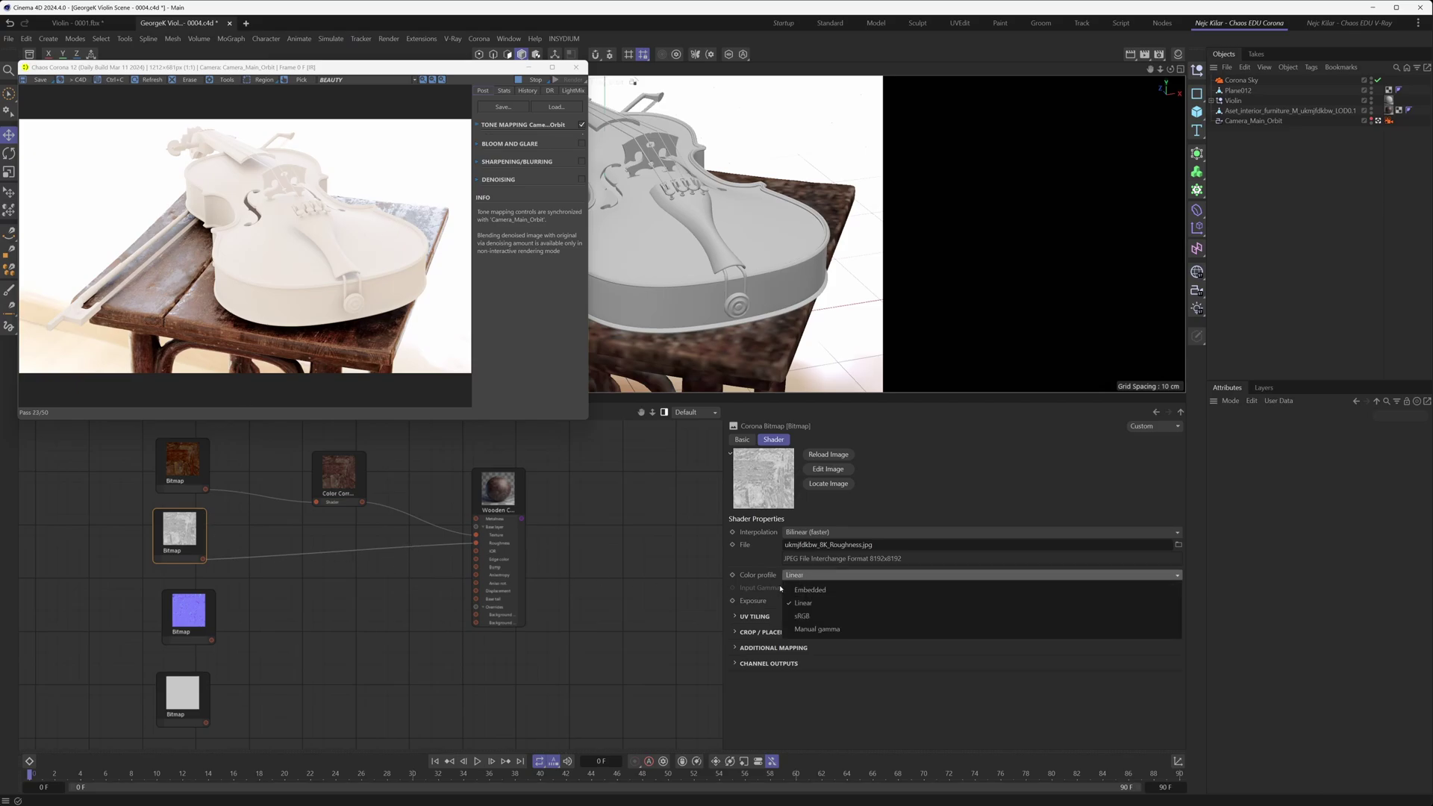
{"action": "left_click", "coordinate": [793, 575]}
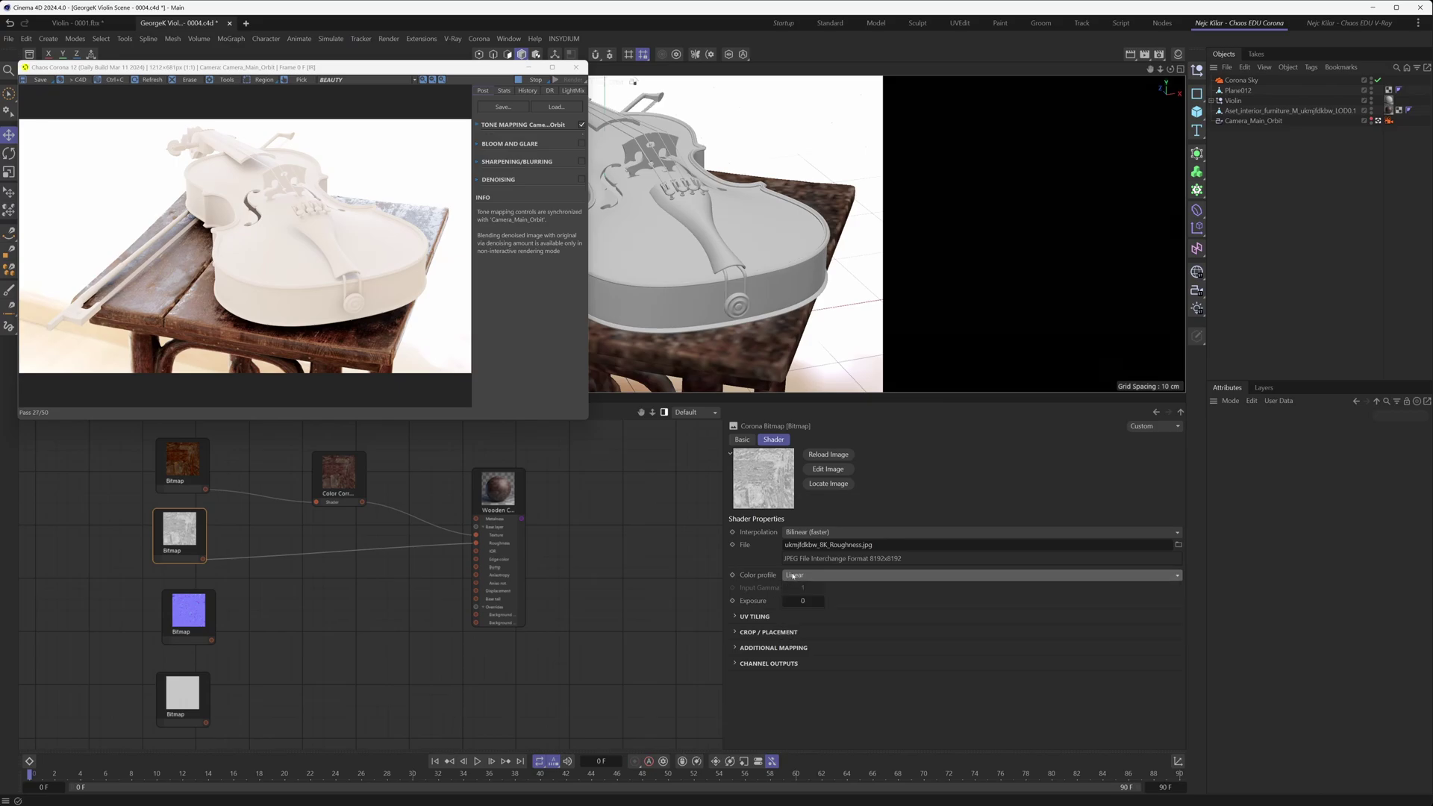
{"action": "left_click_drag", "start_coordinate": [185, 539], "coordinate": [195, 542]}
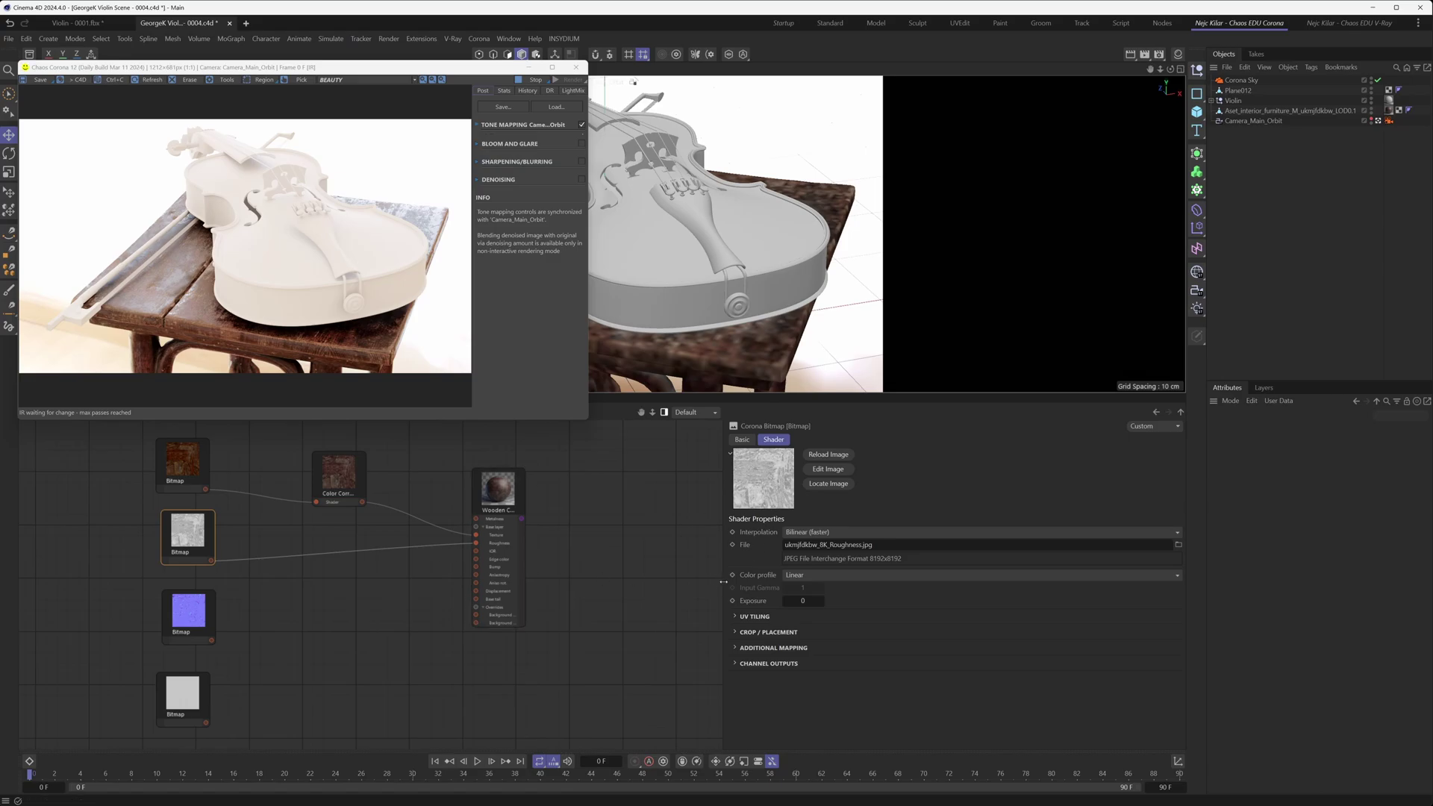
{"action": "left_click", "coordinate": [802, 575]}
{"action": "left_click", "coordinate": [802, 608]}
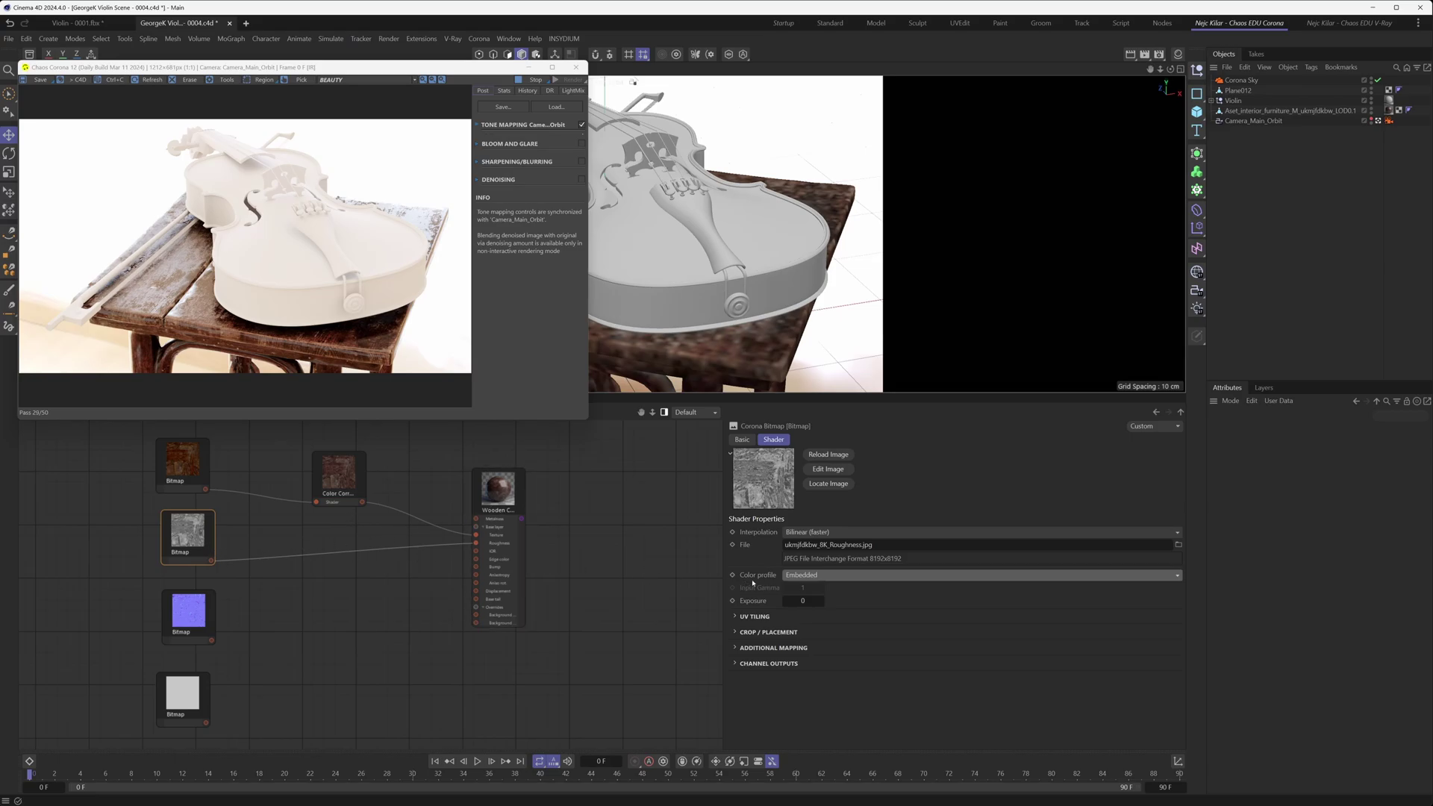
Route the roughness bitmap through a second Color Correct node with brightness 0.75
{"action": "right_click", "coordinate": [307, 536]}
{"action": "mouse_move", "coordinate": [332, 558]}
{"action": "mouse_move", "coordinate": [407, 728]}
{"action": "mouse_move", "coordinate": [477, 731]}
{"action": "left_click", "coordinate": [534, 573]}
{"action": "left_click_drag", "start_coordinate": [213, 565], "coordinate": [476, 544]}
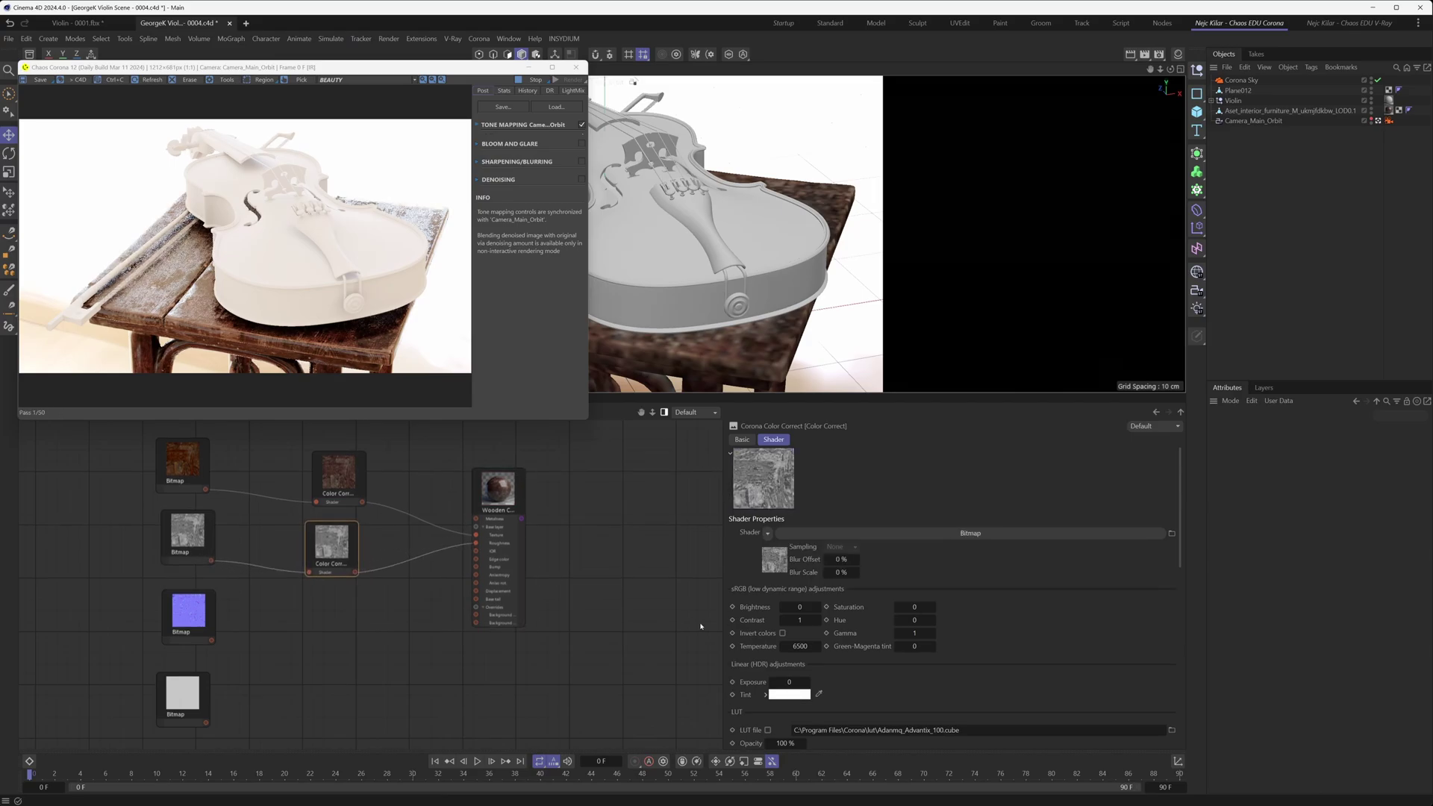
{"action": "left_click_drag", "start_coordinate": [802, 606], "coordinate": [788, 606]}
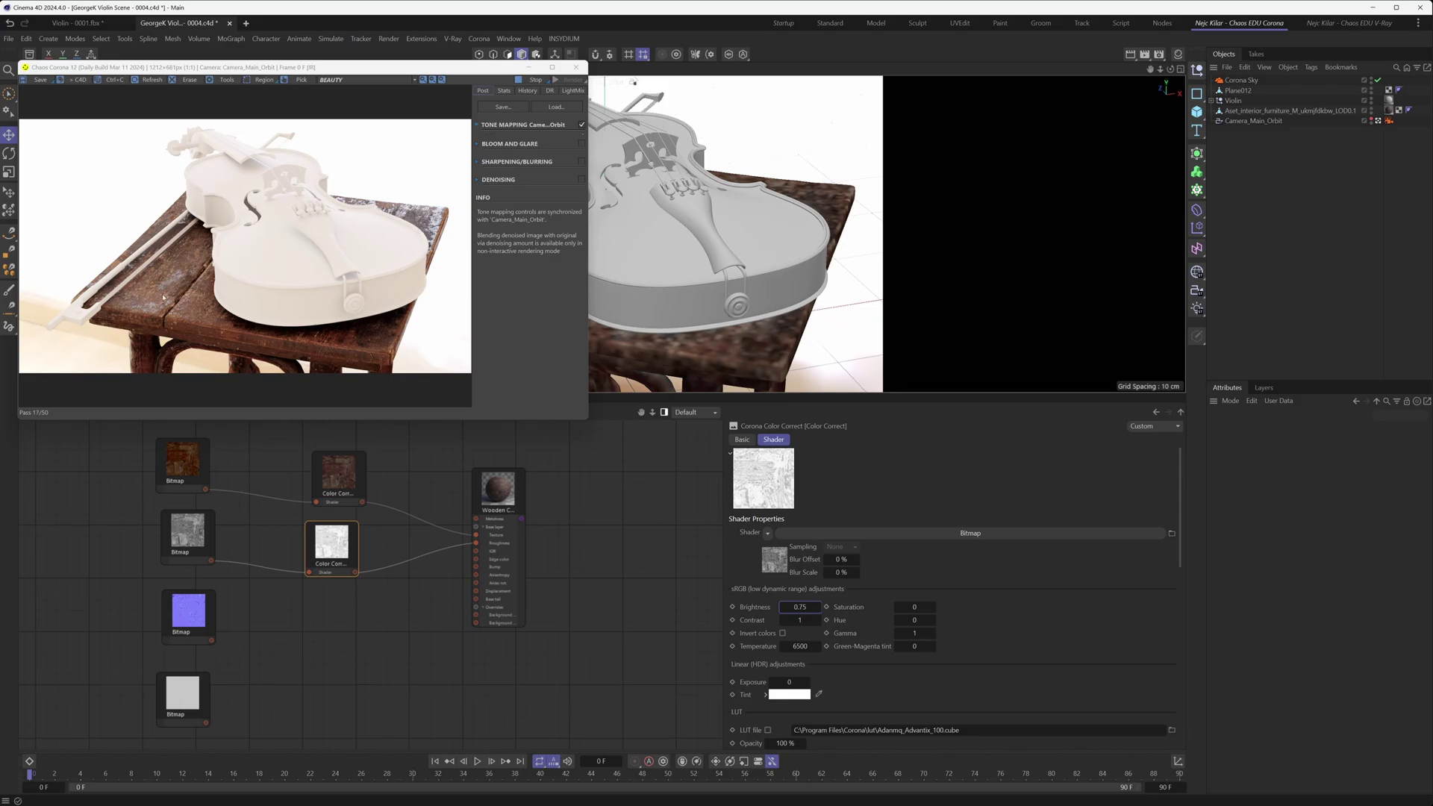
{"action": "scroll", "coordinate": [186, 270], "scroll_direction": "up", "scroll_amount": 1}
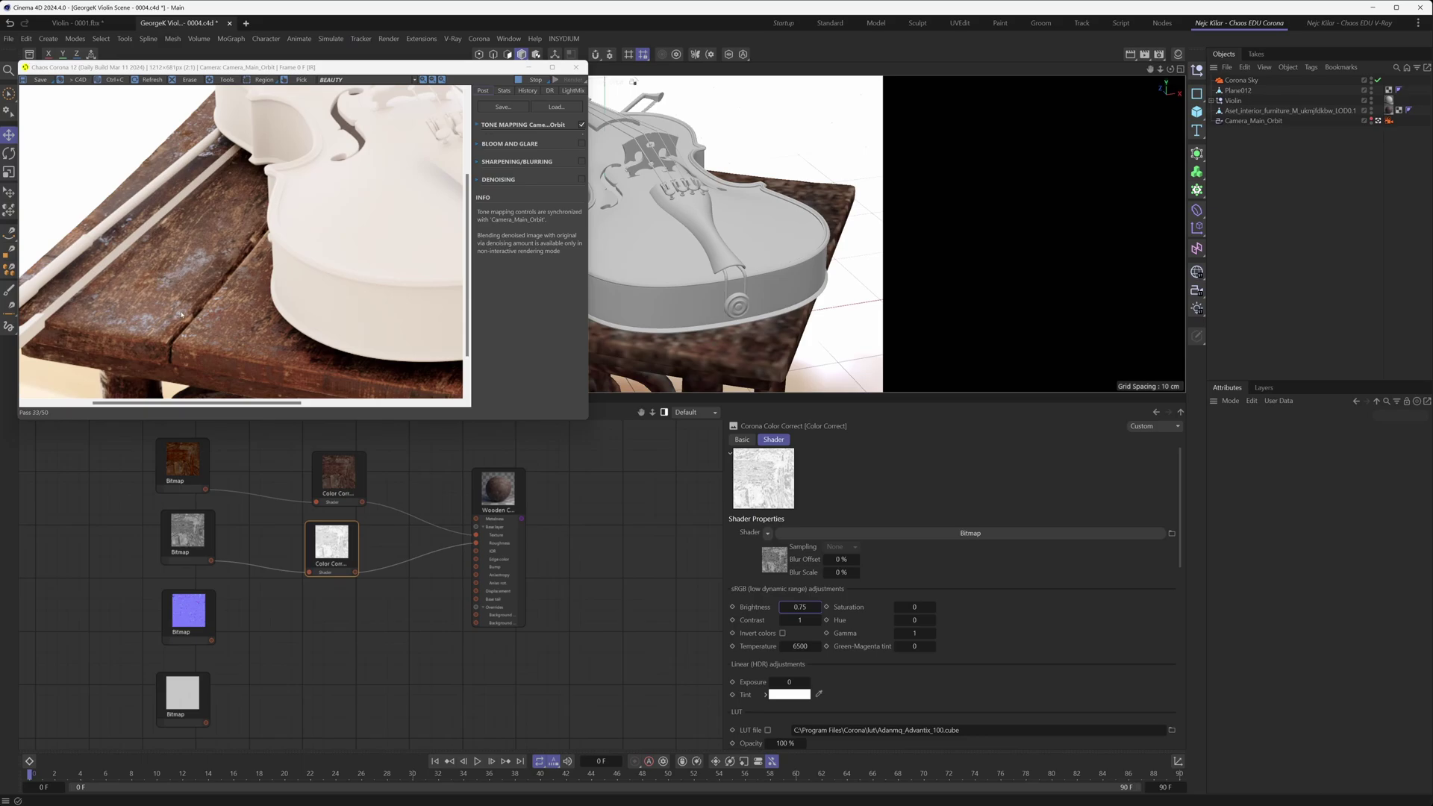
{"action": "scroll", "coordinate": [254, 276], "scroll_direction": "down", "scroll_amount": 1}
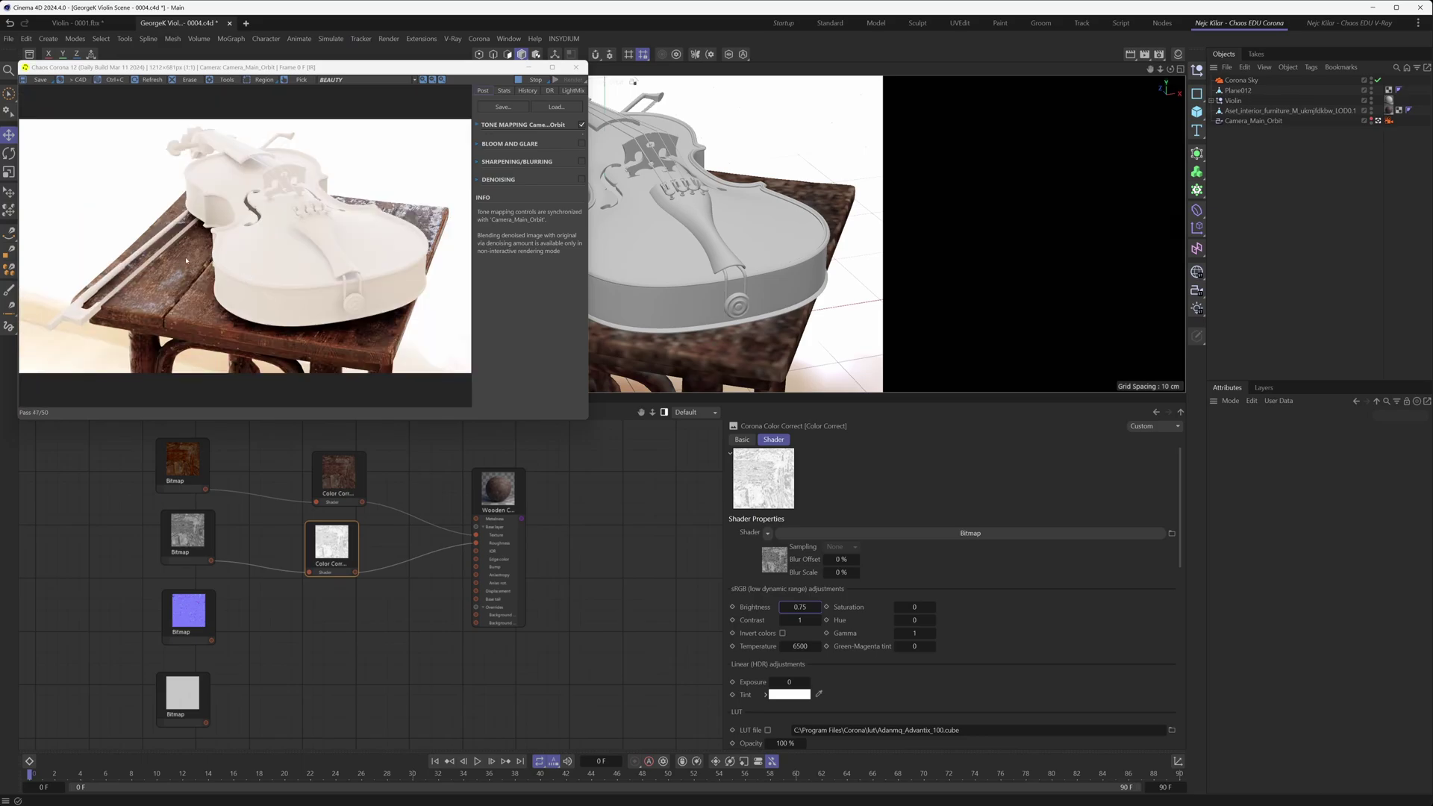
{"action": "scroll", "coordinate": [195, 262], "scroll_direction": "up", "scroll_amount": 1}
{"action": "scroll", "coordinate": [224, 306], "scroll_direction": "down", "scroll_amount": 1}
Check the roughness bitmap's colour profile, leaving it on Embedded
{"action": "left_click", "coordinate": [206, 542]}
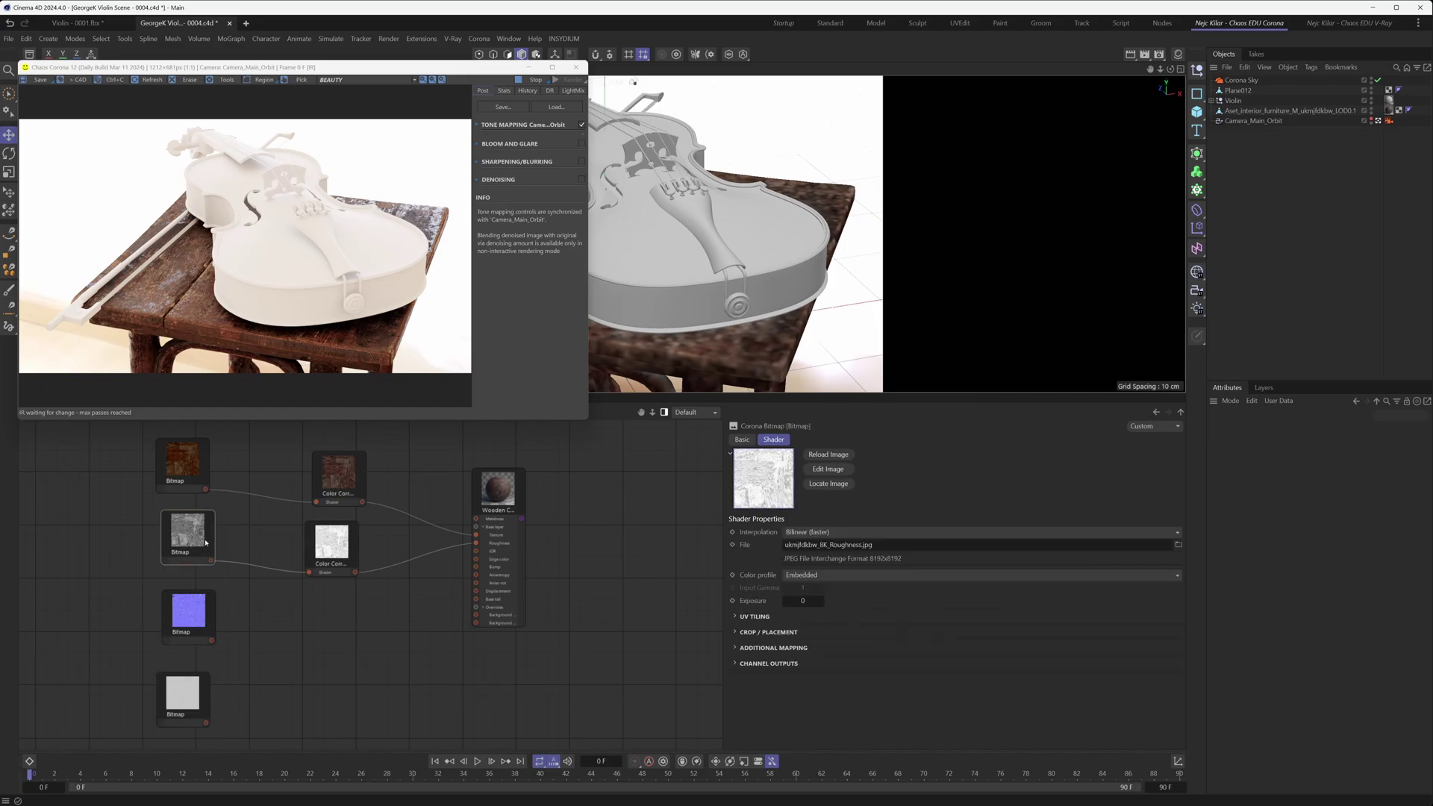
{"action": "left_click", "coordinate": [796, 577]}
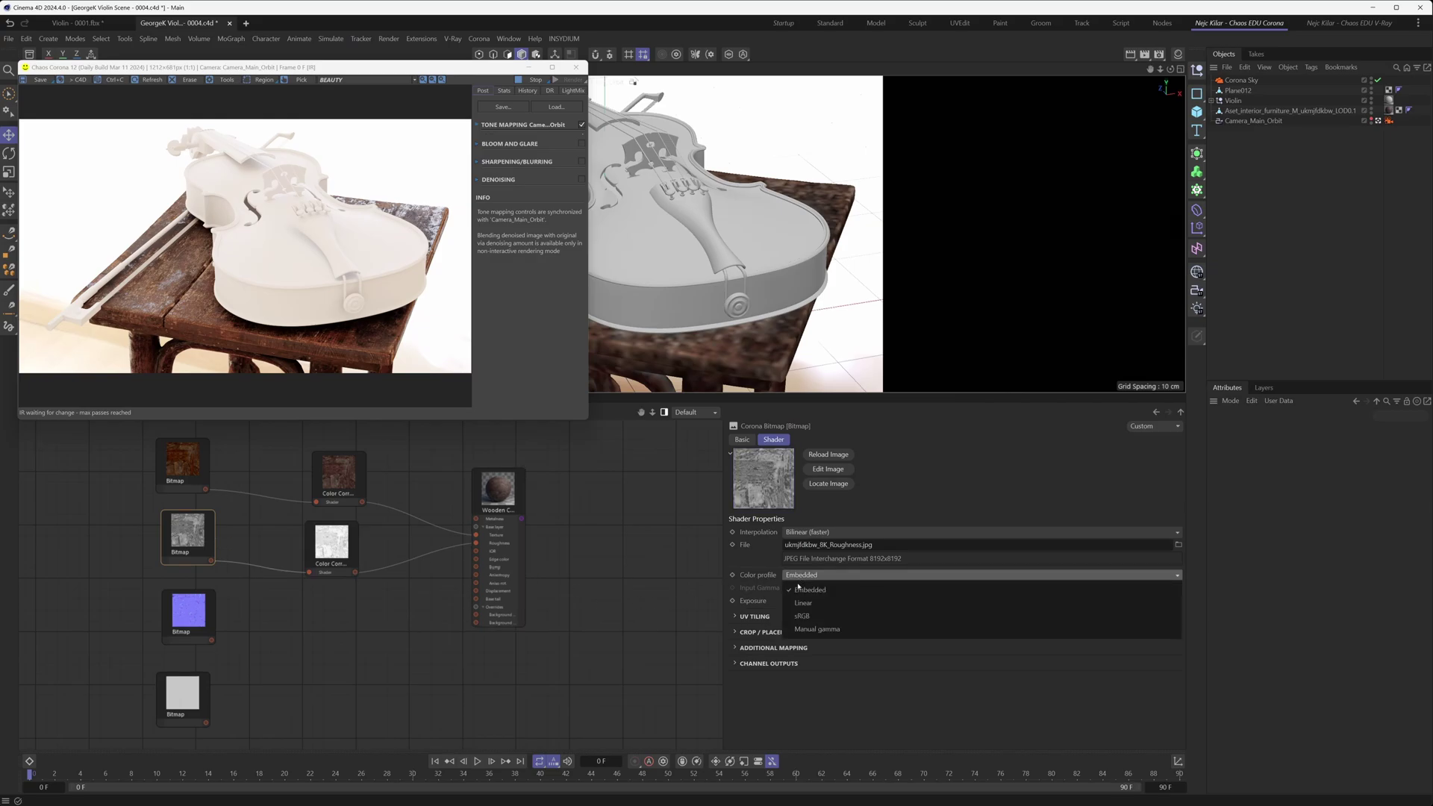
{"action": "left_click", "coordinate": [813, 579]}
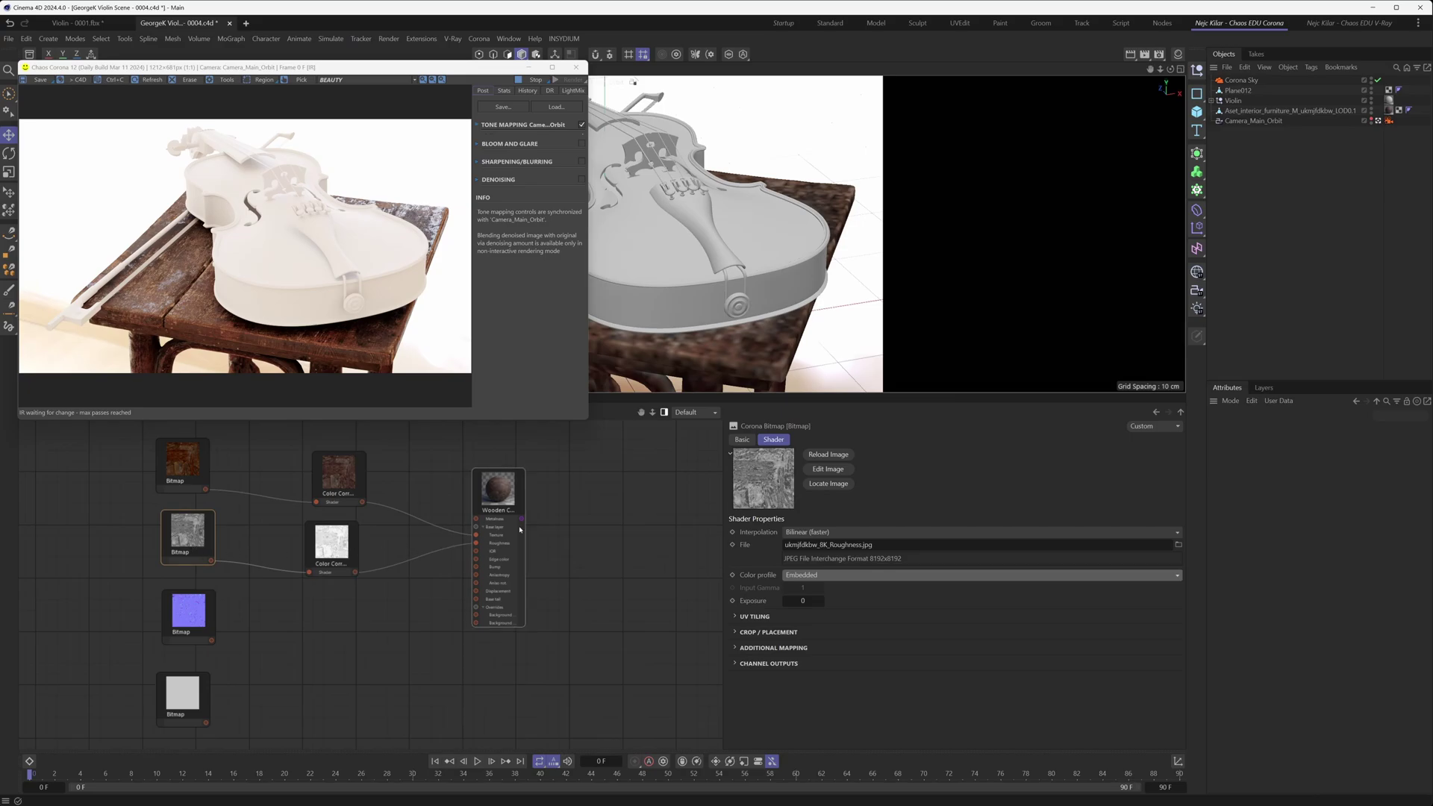
Review the blue normal-map bitmap's colour profile settings
{"action": "left_click", "coordinate": [203, 618]}
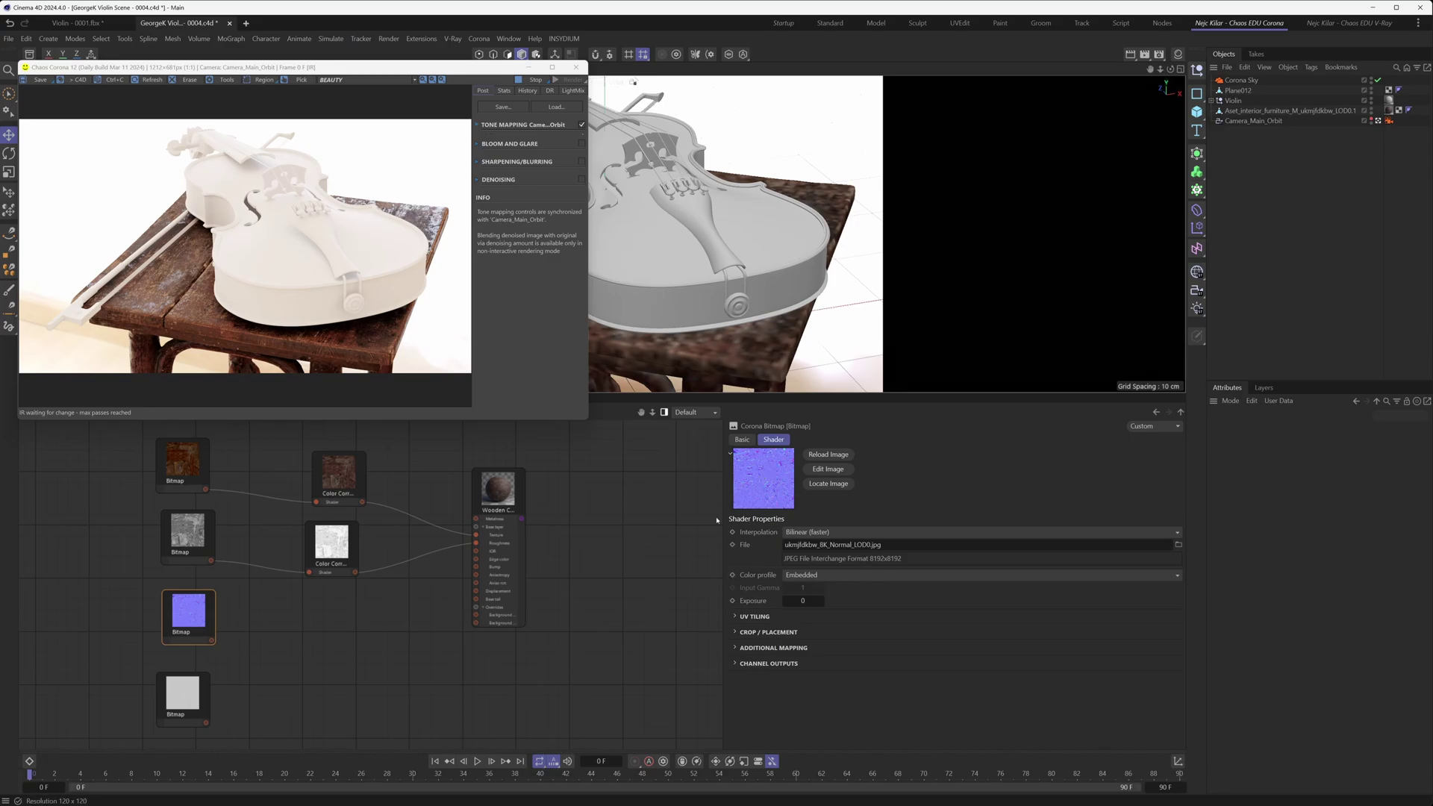
{"action": "left_click", "coordinate": [793, 576]}
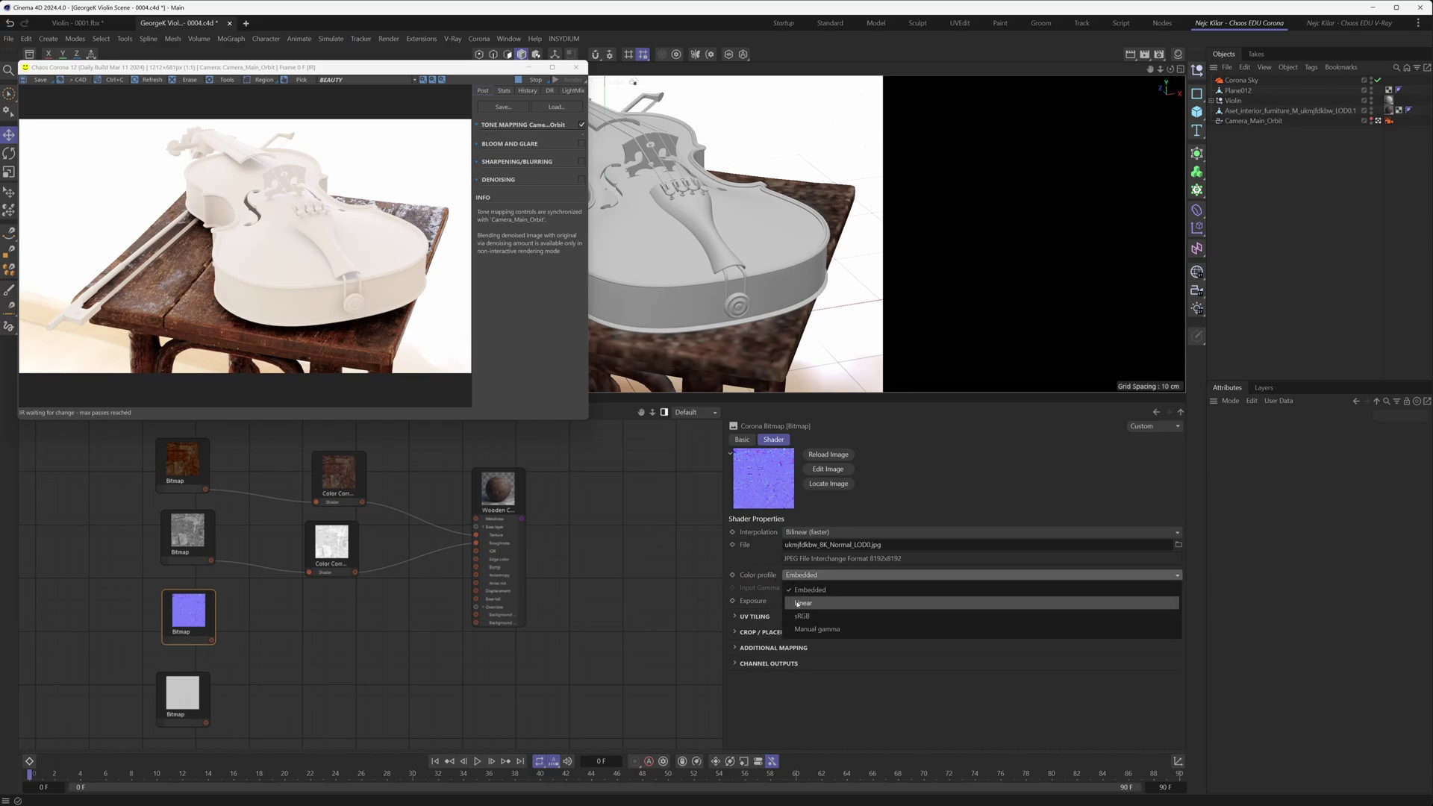
{"action": "left_click", "coordinate": [322, 615]}
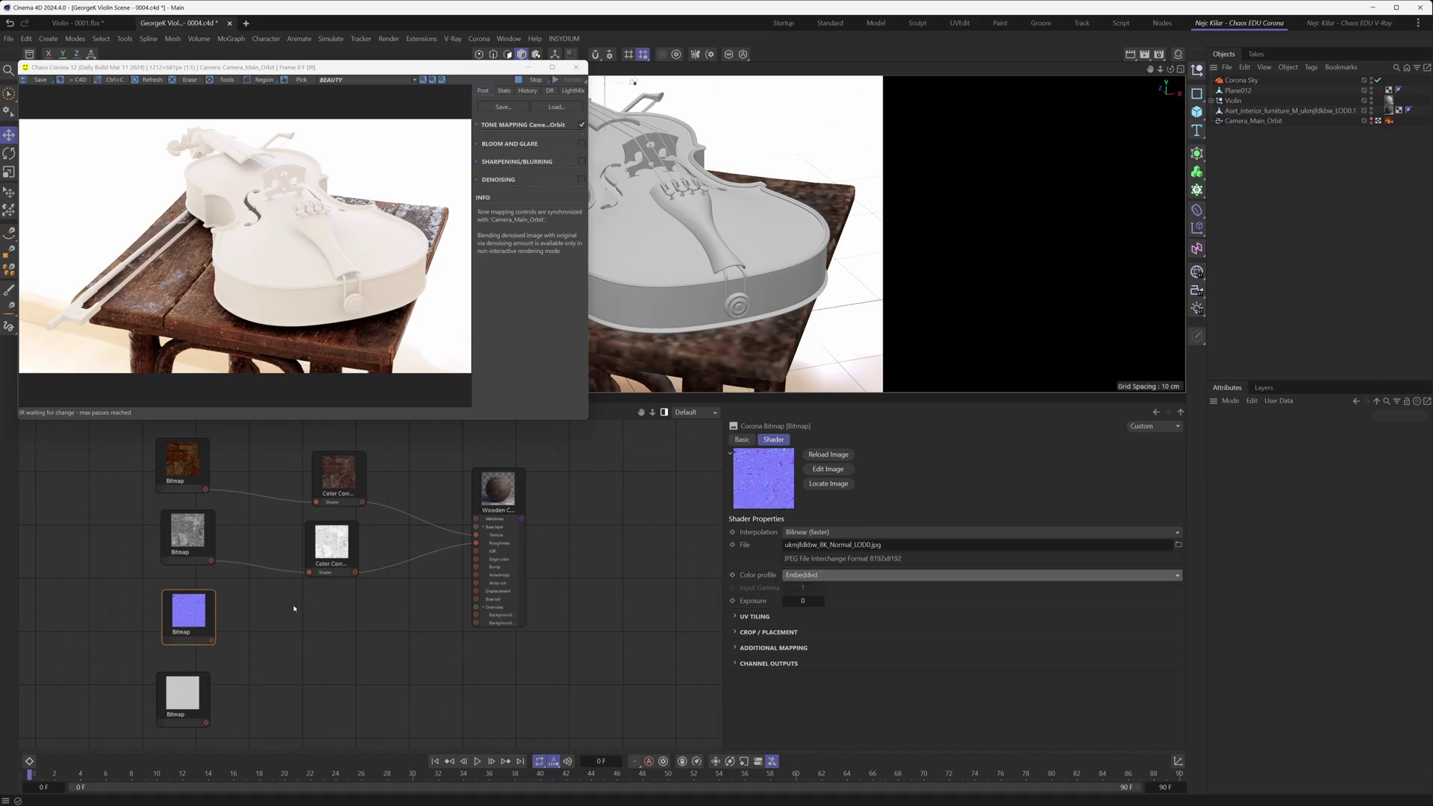
Add a Corona Normal map node beside the normal-map bitmap
{"action": "right_click", "coordinate": [295, 608]}
{"action": "mouse_move", "coordinate": [320, 629]}
{"action": "mouse_move", "coordinate": [403, 729]}
{"action": "mouse_move", "coordinate": [458, 742]}
{"action": "left_click", "coordinate": [522, 689]}
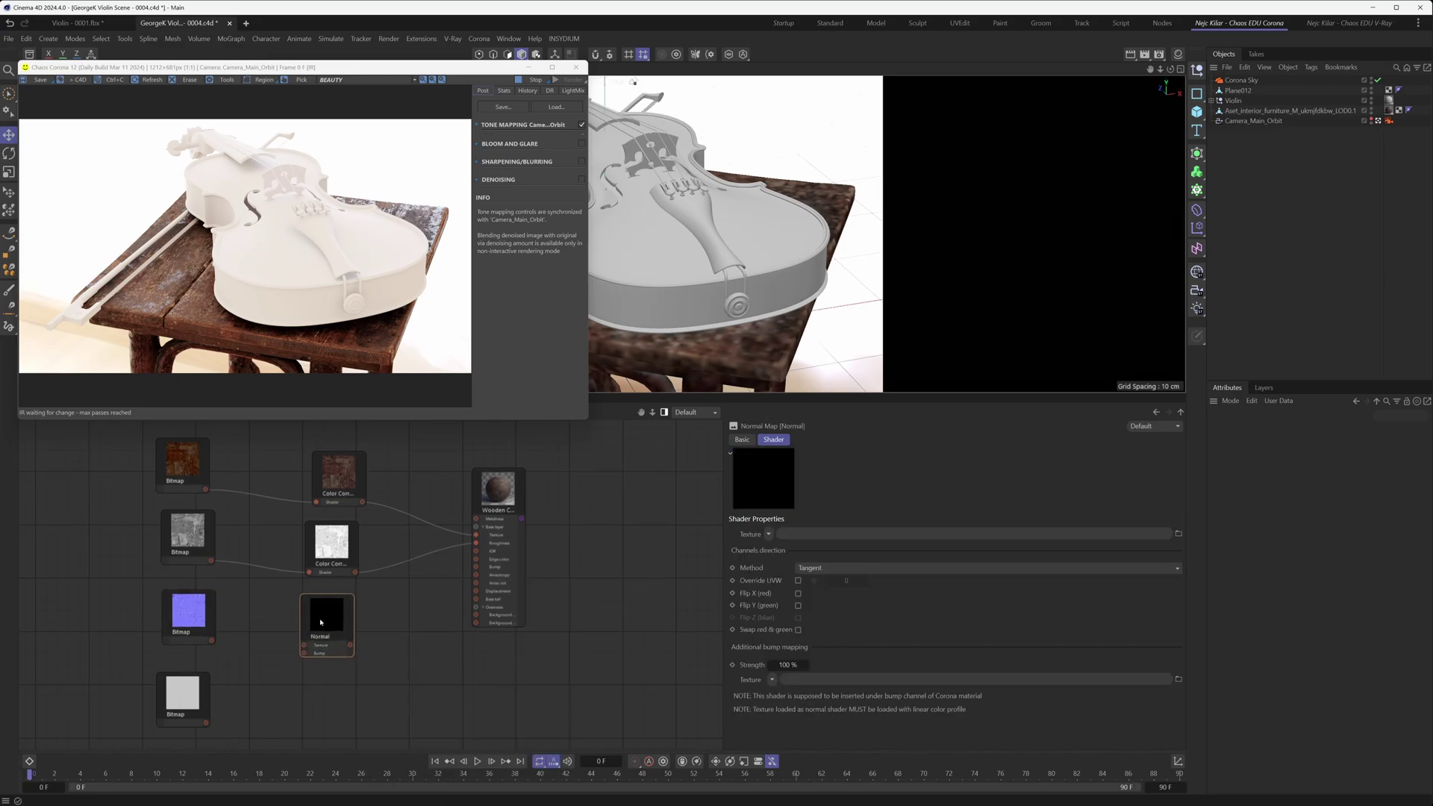
{"action": "left_click_drag", "start_coordinate": [320, 622], "coordinate": [315, 620]}
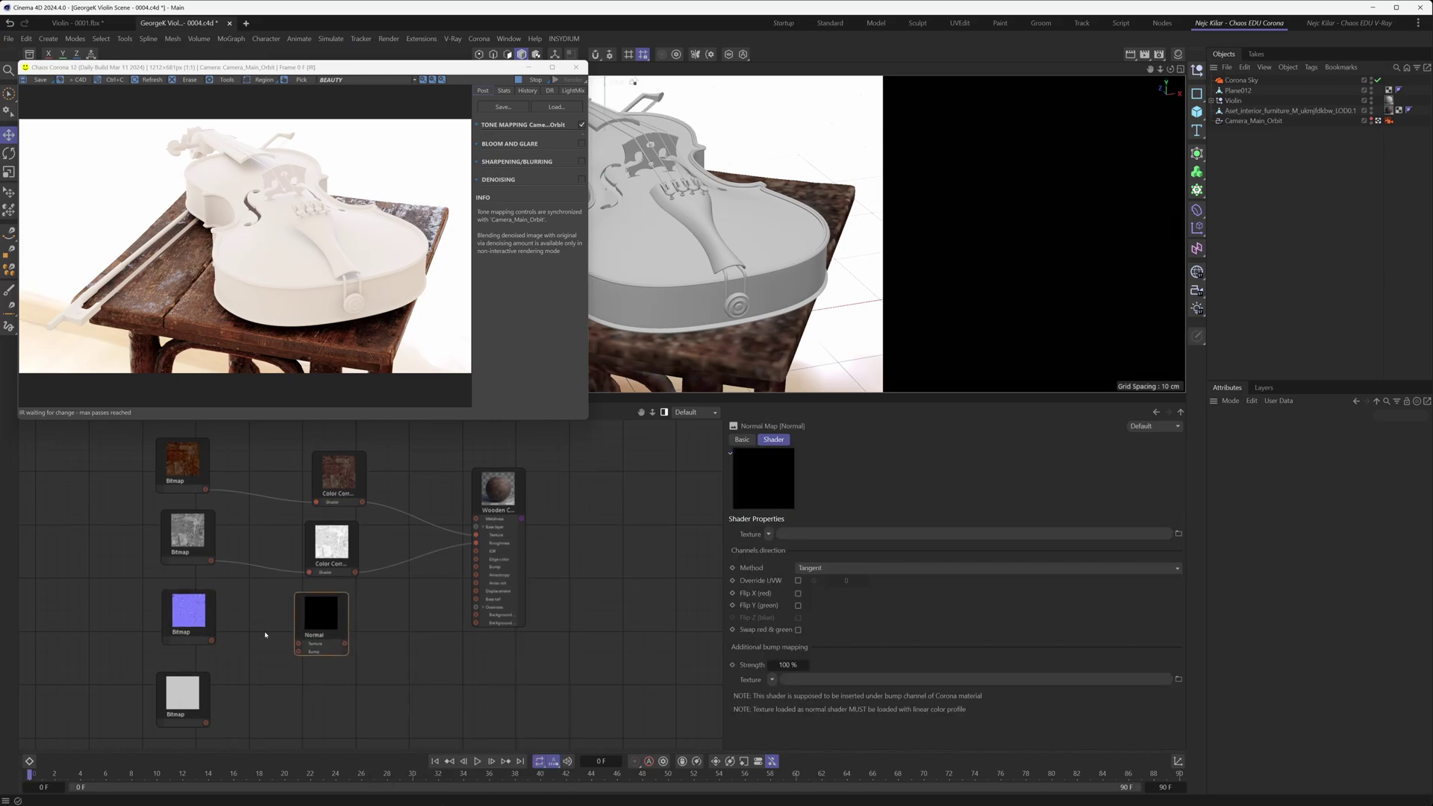
Feed the Linear normal-map bitmap into the Normal node, and wire the Normal node to the material's Bump
{"action": "left_click", "coordinate": [199, 621]}
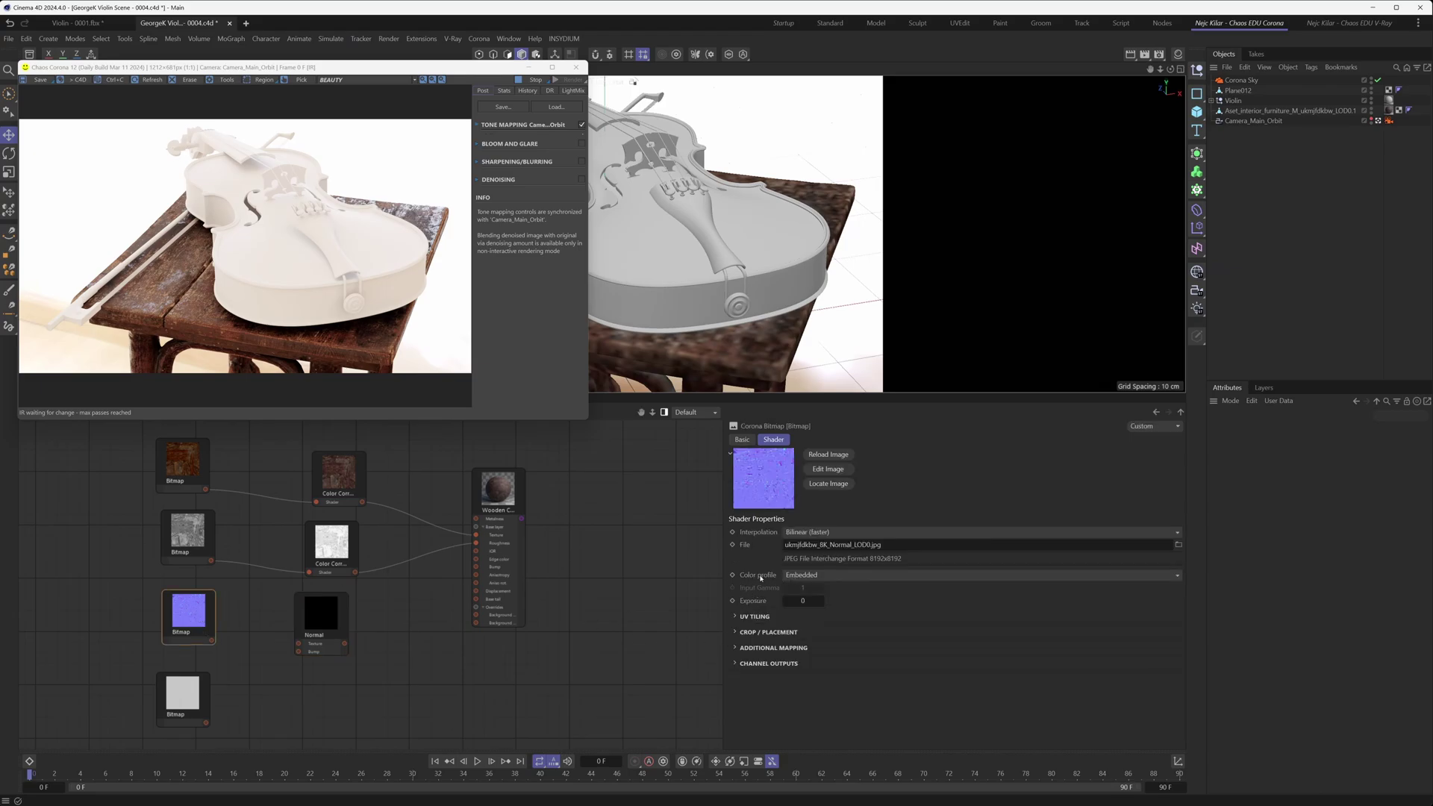
{"action": "left_click", "coordinate": [799, 575]}
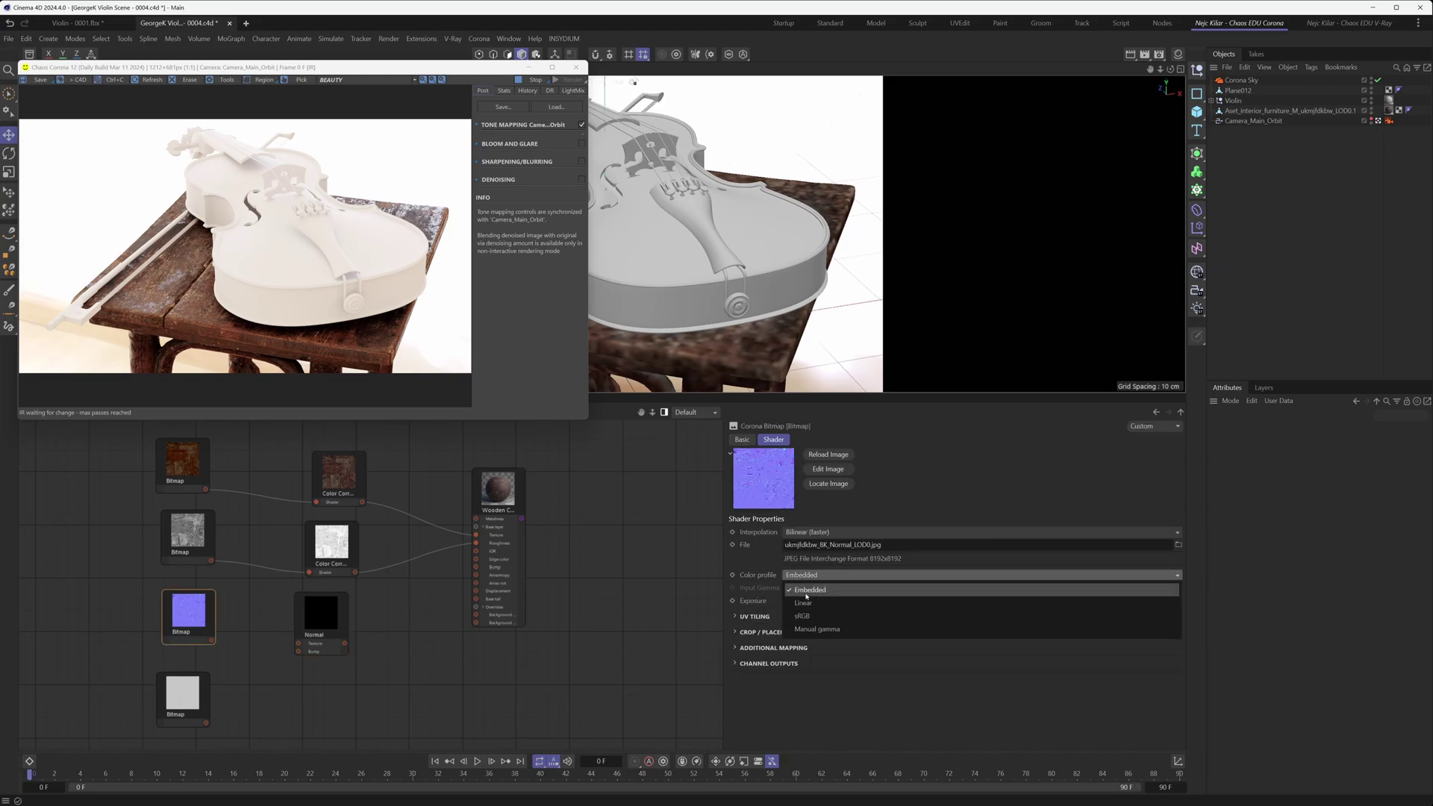
{"action": "left_click", "coordinate": [807, 576]}
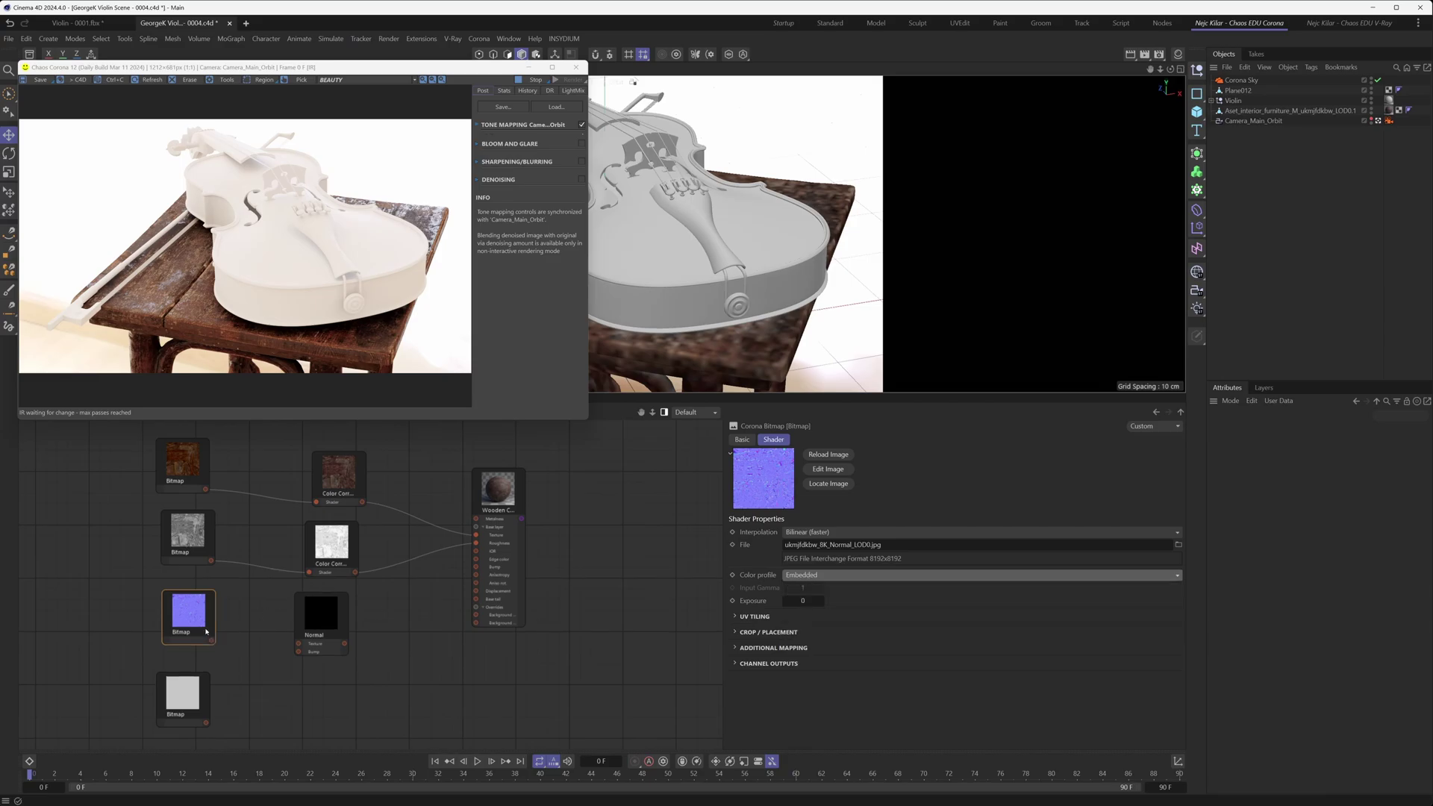
{"action": "left_click_drag", "start_coordinate": [213, 640], "coordinate": [299, 644]}
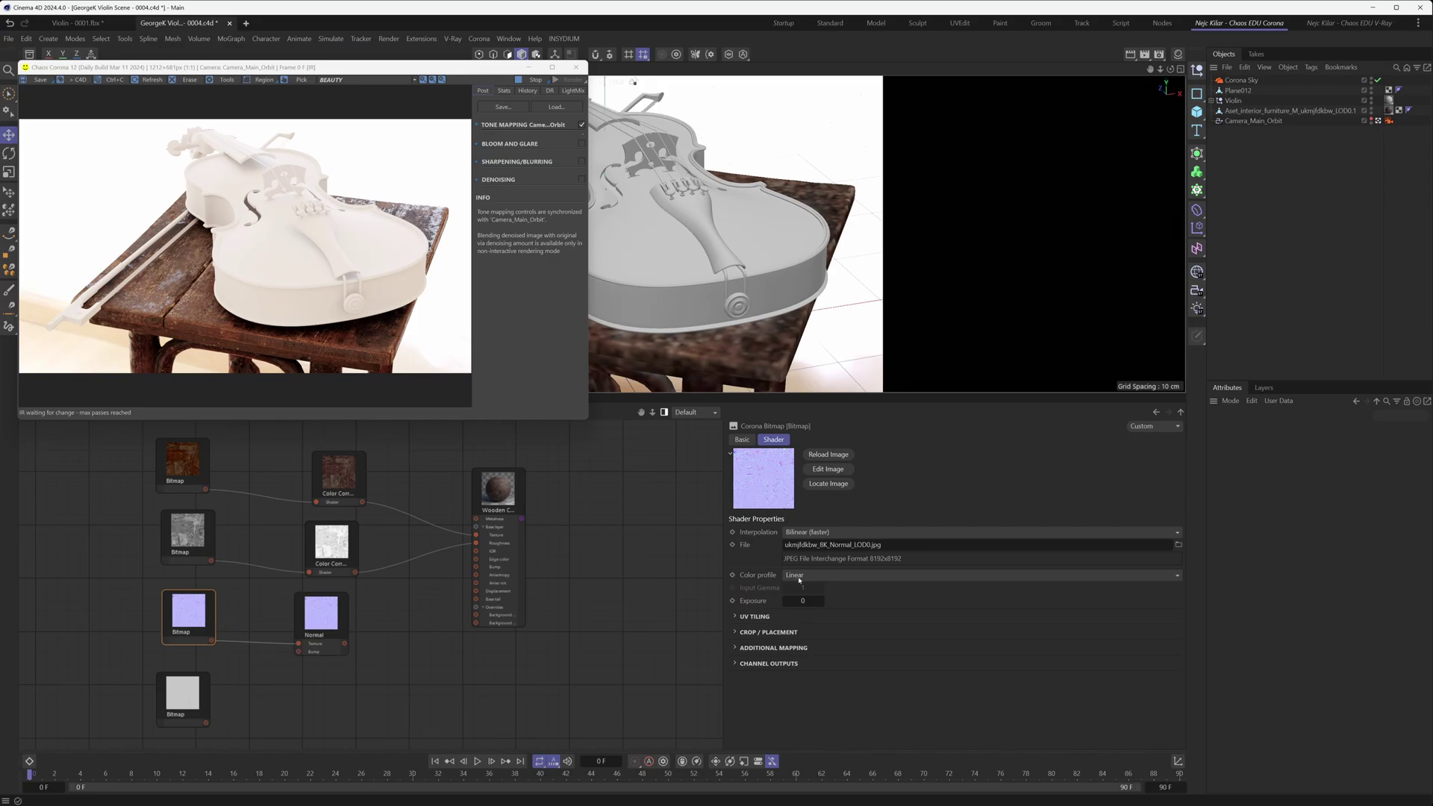
{"action": "left_click", "coordinate": [321, 613]}
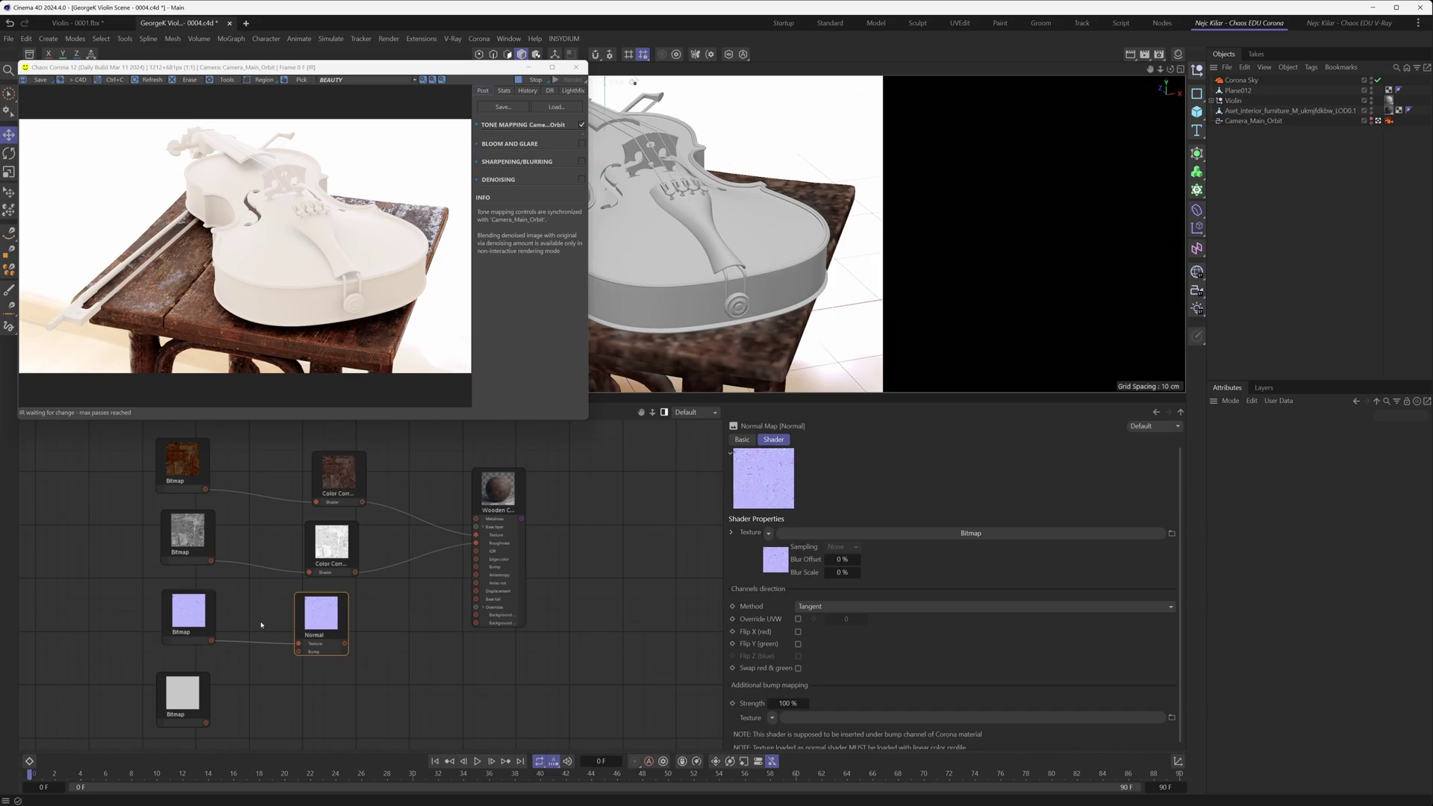
{"action": "left_click_drag", "start_coordinate": [346, 644], "coordinate": [476, 567]}
Confirm the Base layer Bump uses the normal map, then wire the bottom grey bitmap to Displacement
{"action": "left_click", "coordinate": [499, 494]}
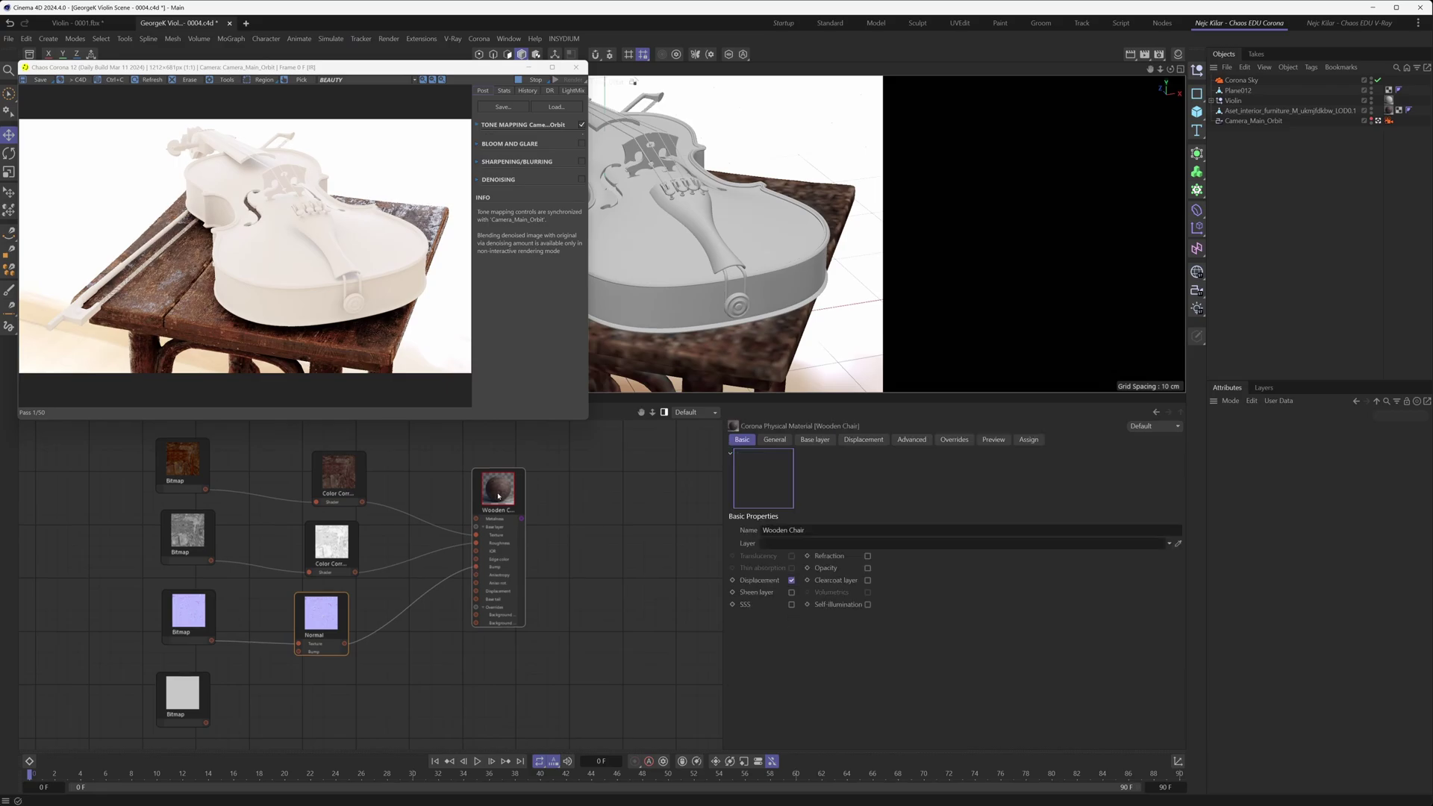
{"action": "left_click", "coordinate": [810, 441]}
{"action": "scroll", "coordinate": [896, 582], "scroll_direction": "down", "scroll_amount": 5}
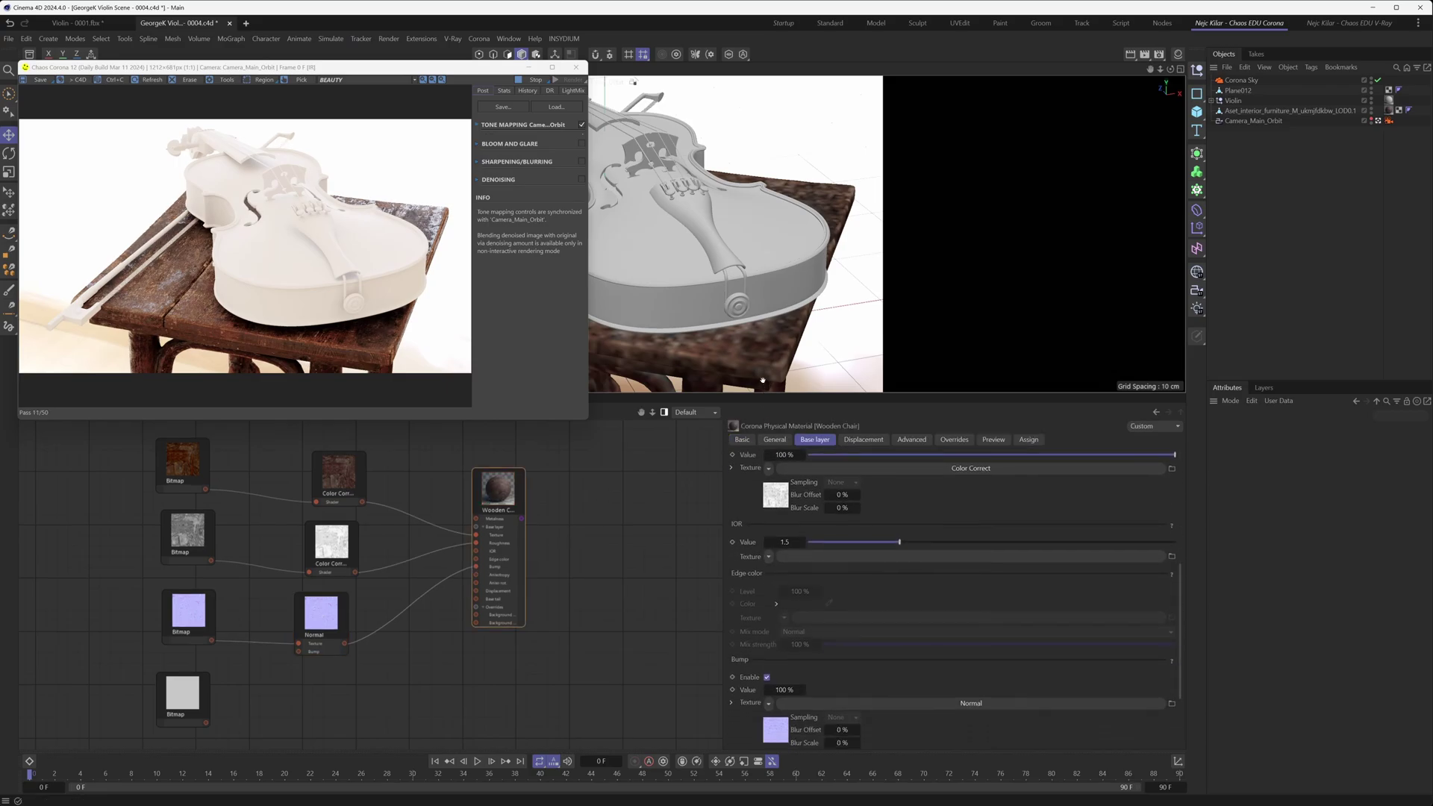
{"action": "scroll", "coordinate": [852, 652], "scroll_direction": "down", "scroll_amount": 1}
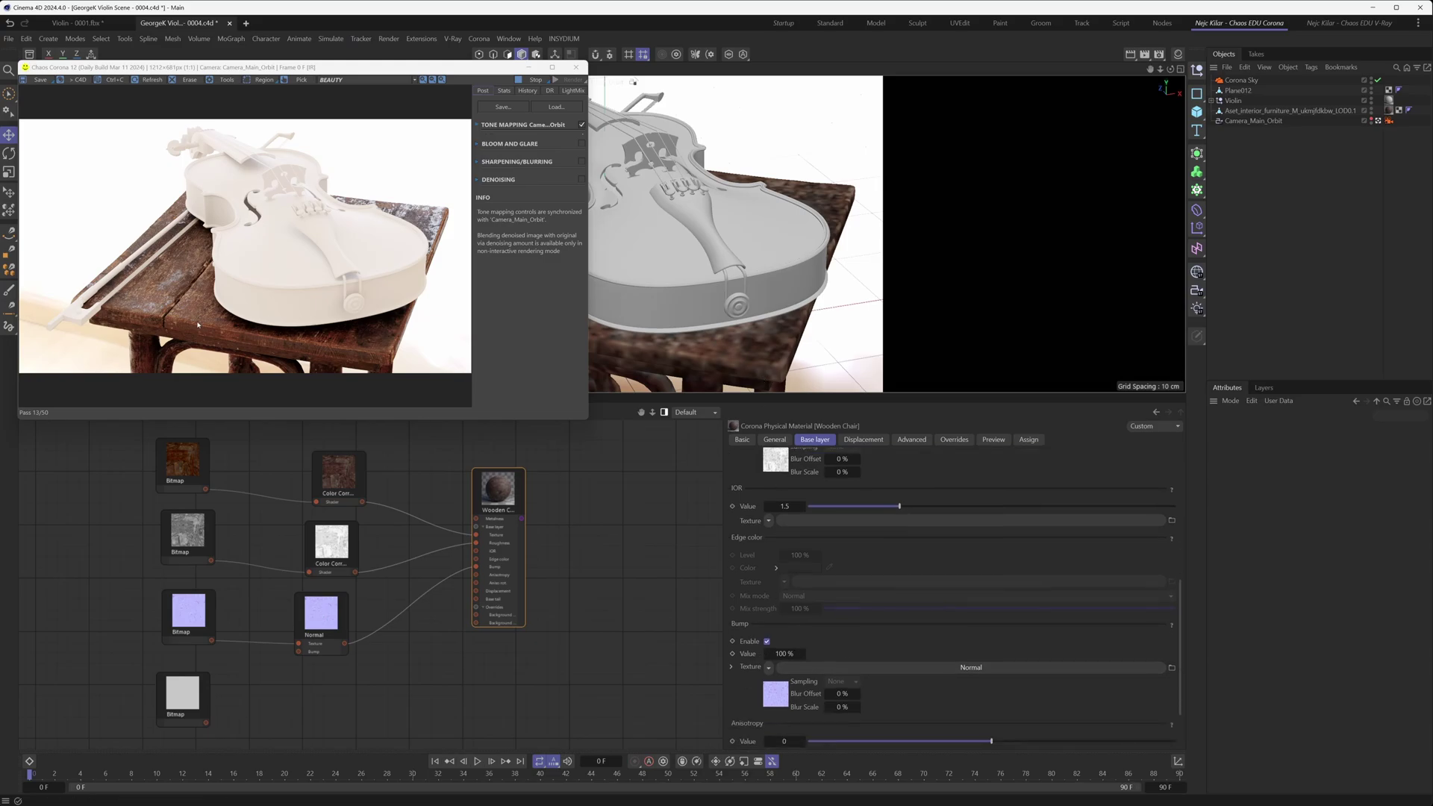
{"action": "scroll", "coordinate": [198, 325], "scroll_direction": "up", "scroll_amount": 2}
{"action": "left_click_drag", "start_coordinate": [198, 325], "coordinate": [272, 331]}
{"action": "scroll", "coordinate": [272, 331], "scroll_direction": "down", "scroll_amount": 2}
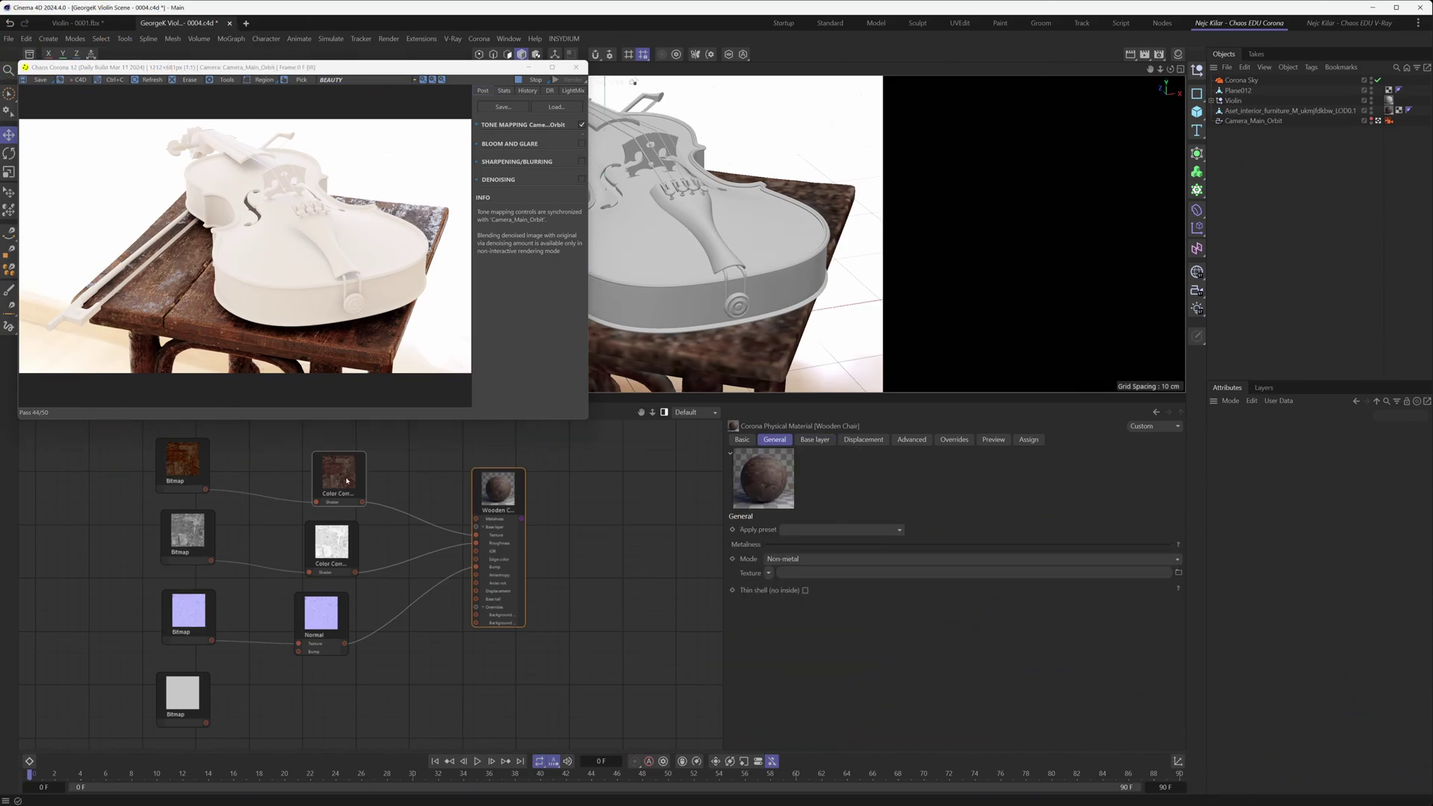
{"action": "left_click_drag", "start_coordinate": [206, 722], "coordinate": [476, 591]}
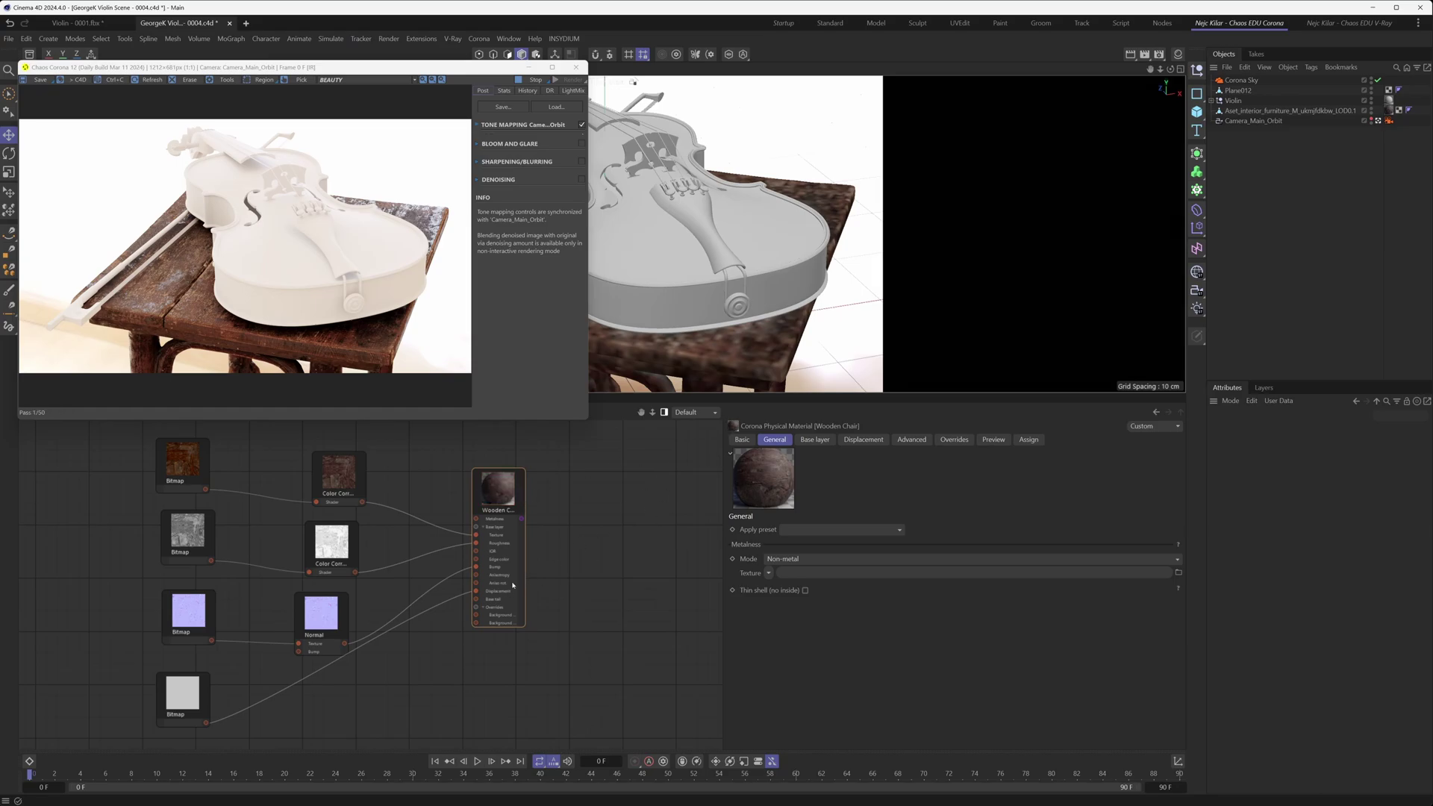
Set the Wooden Chair material's Displacement Max level to 0.01 cm
{"action": "left_click", "coordinate": [741, 439]}
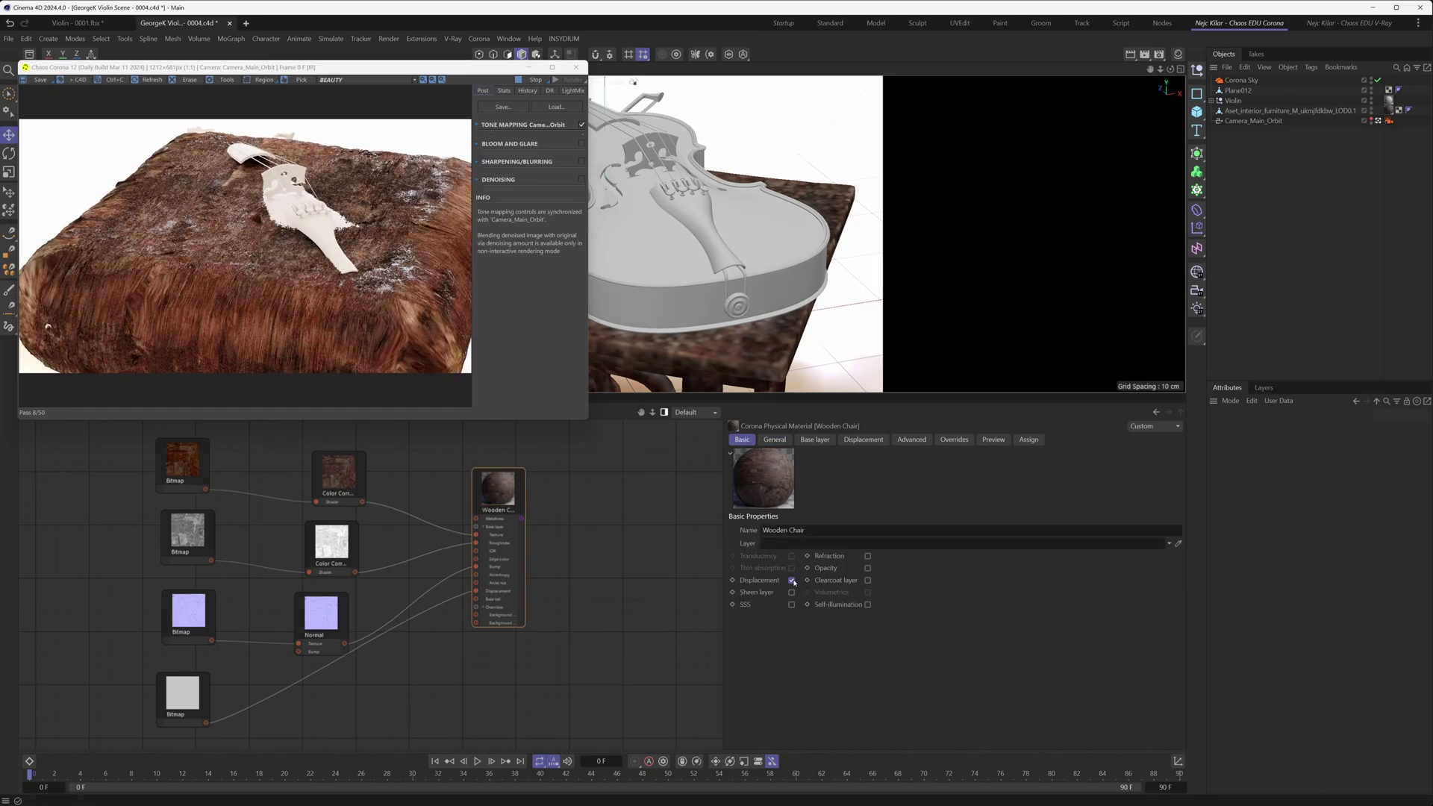
{"action": "left_click", "coordinate": [866, 442]}
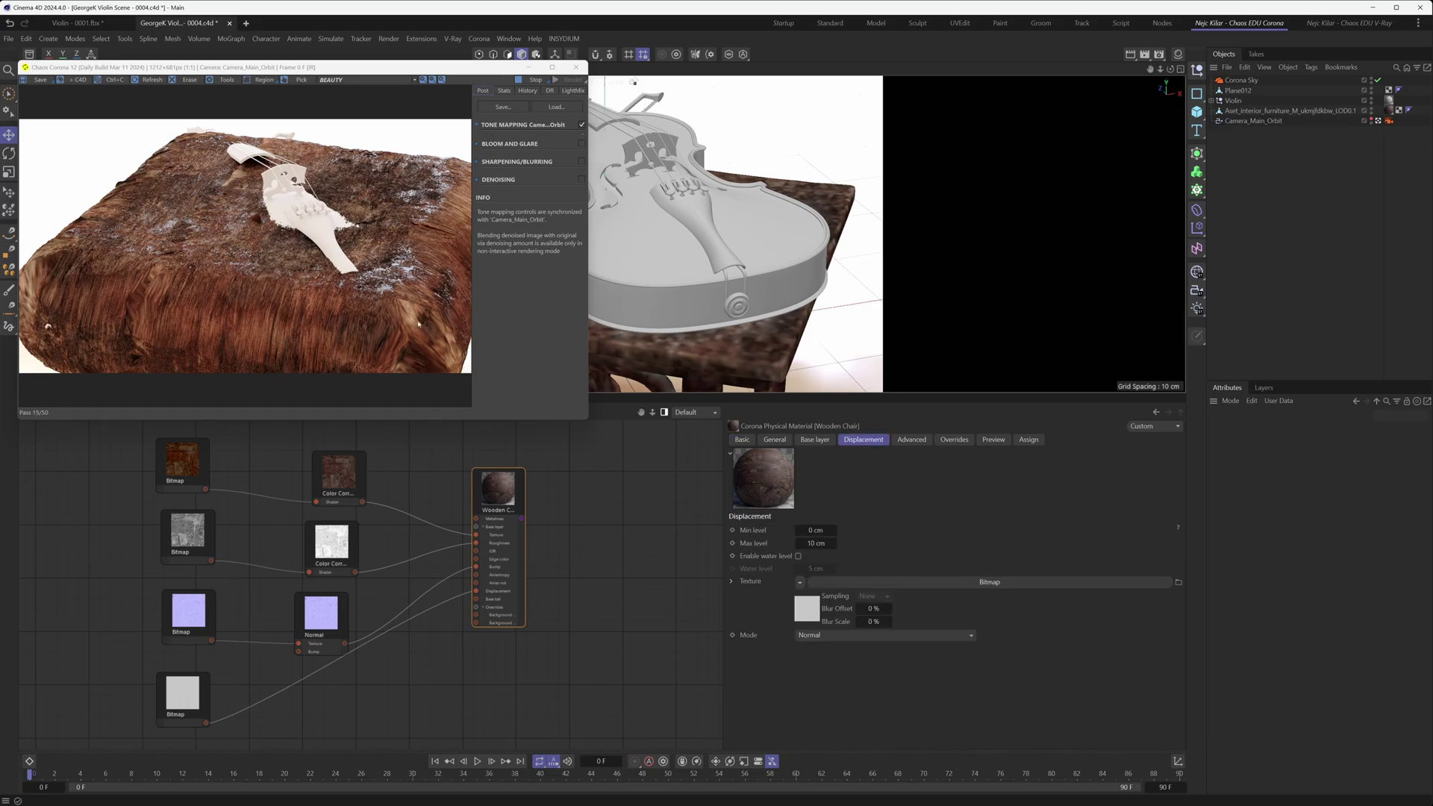
{"action": "double_click", "coordinate": [818, 543]}
{"action": "type", "text": "01"}
{"action": "key", "text": "Return"}
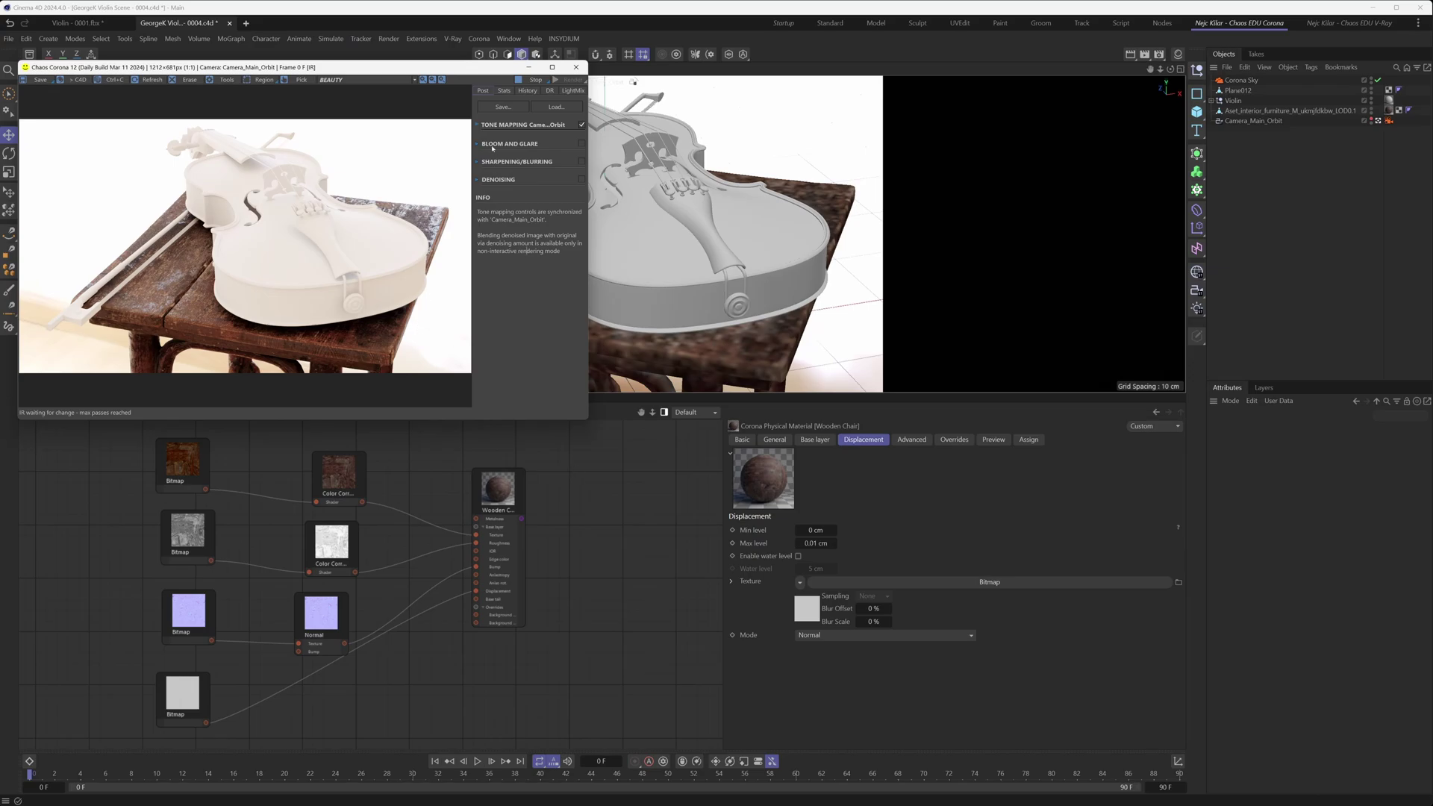
Expand Tone Mapping and toggle Simple Exposure off and on to compare
{"action": "left_click", "coordinate": [477, 126]}
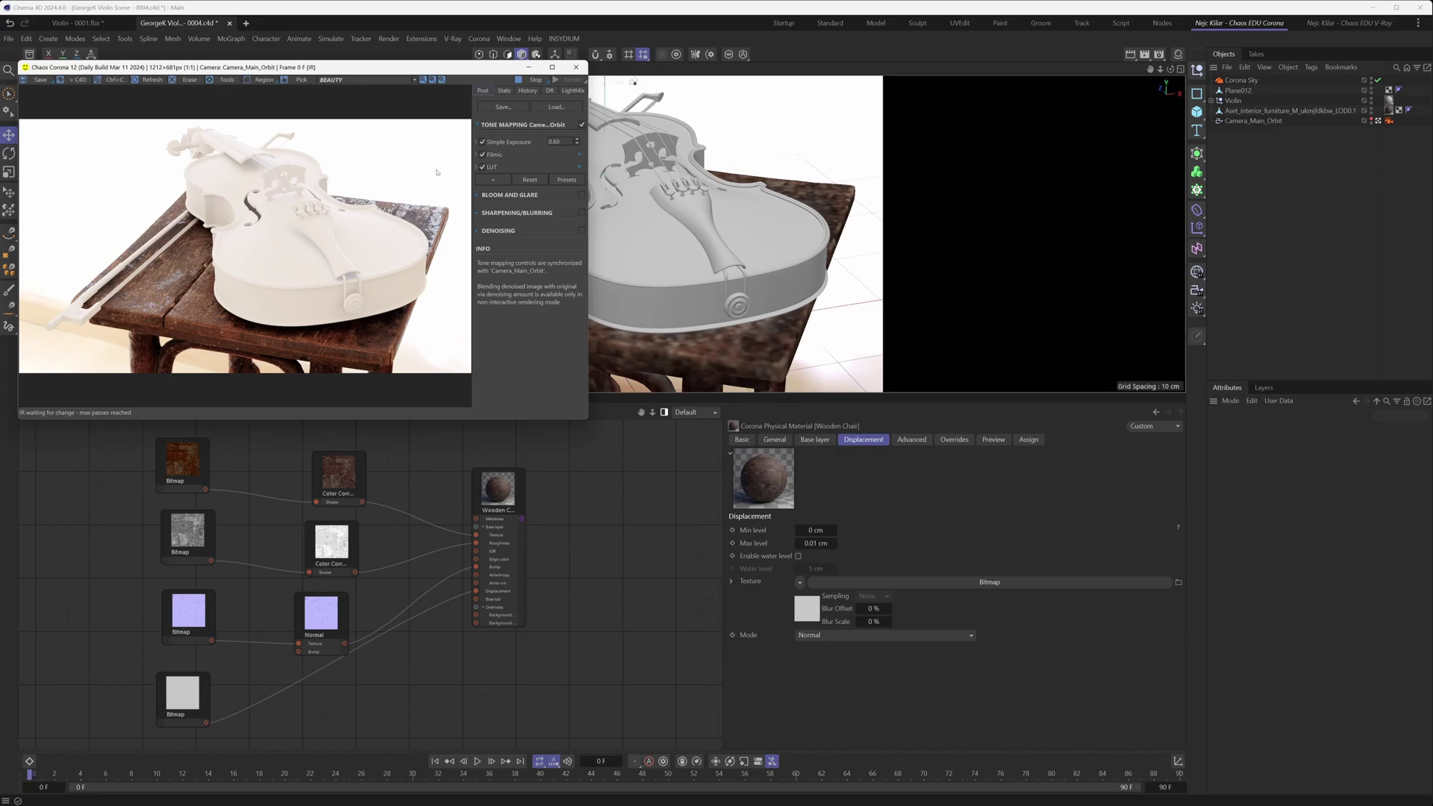
{"action": "left_click", "coordinate": [482, 142]}
{"action": "left_click", "coordinate": [483, 142]}
{"action": "left_click", "coordinate": [482, 142]}
{"action": "left_click", "coordinate": [482, 142]}
Set Filmic Highlight Compression to 0.5, compare Filmic off and on, then collapse it
{"action": "left_click", "coordinate": [494, 156]}
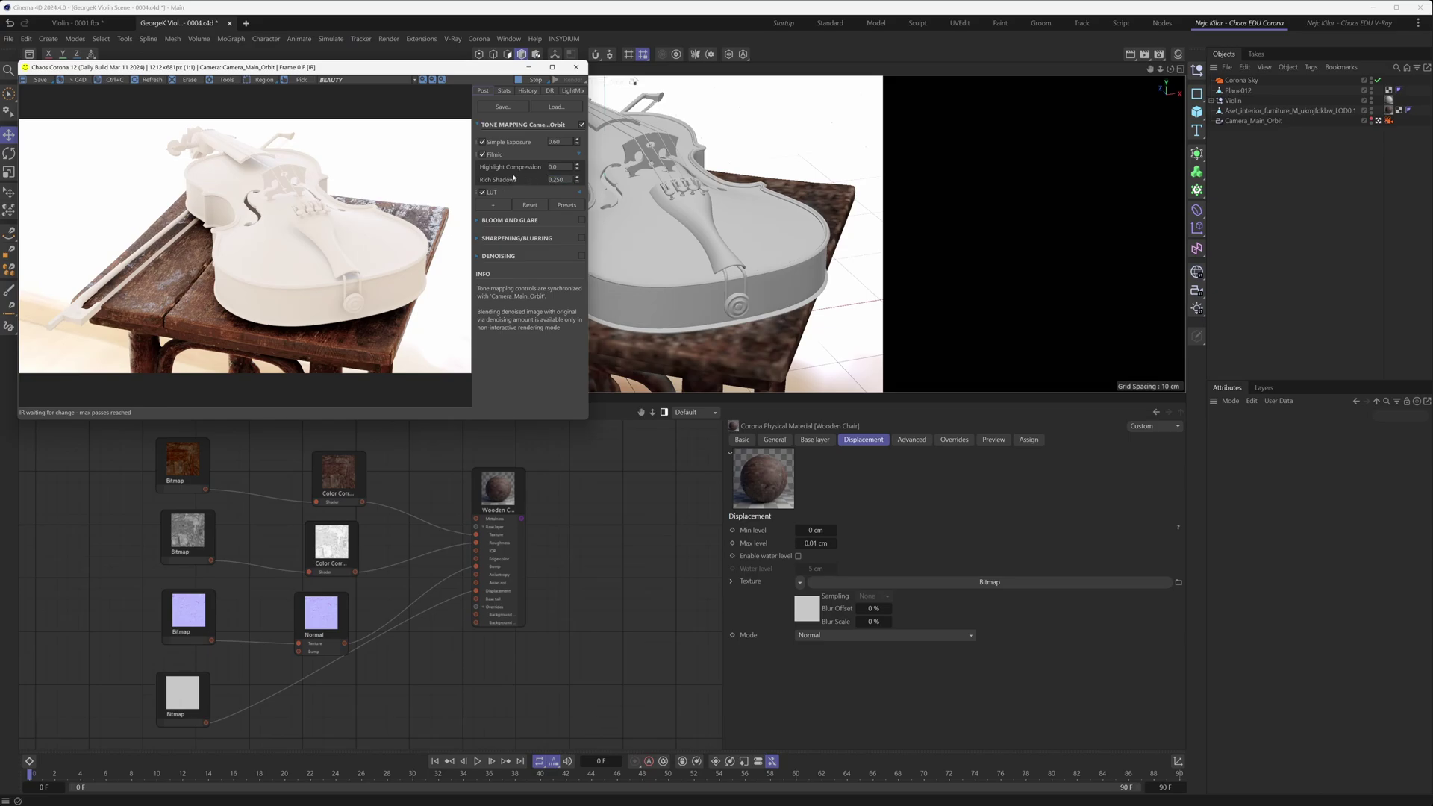
{"action": "double_click", "coordinate": [553, 166]}
{"action": "type", "text": "0.5"}
{"action": "key", "text": "Return"}
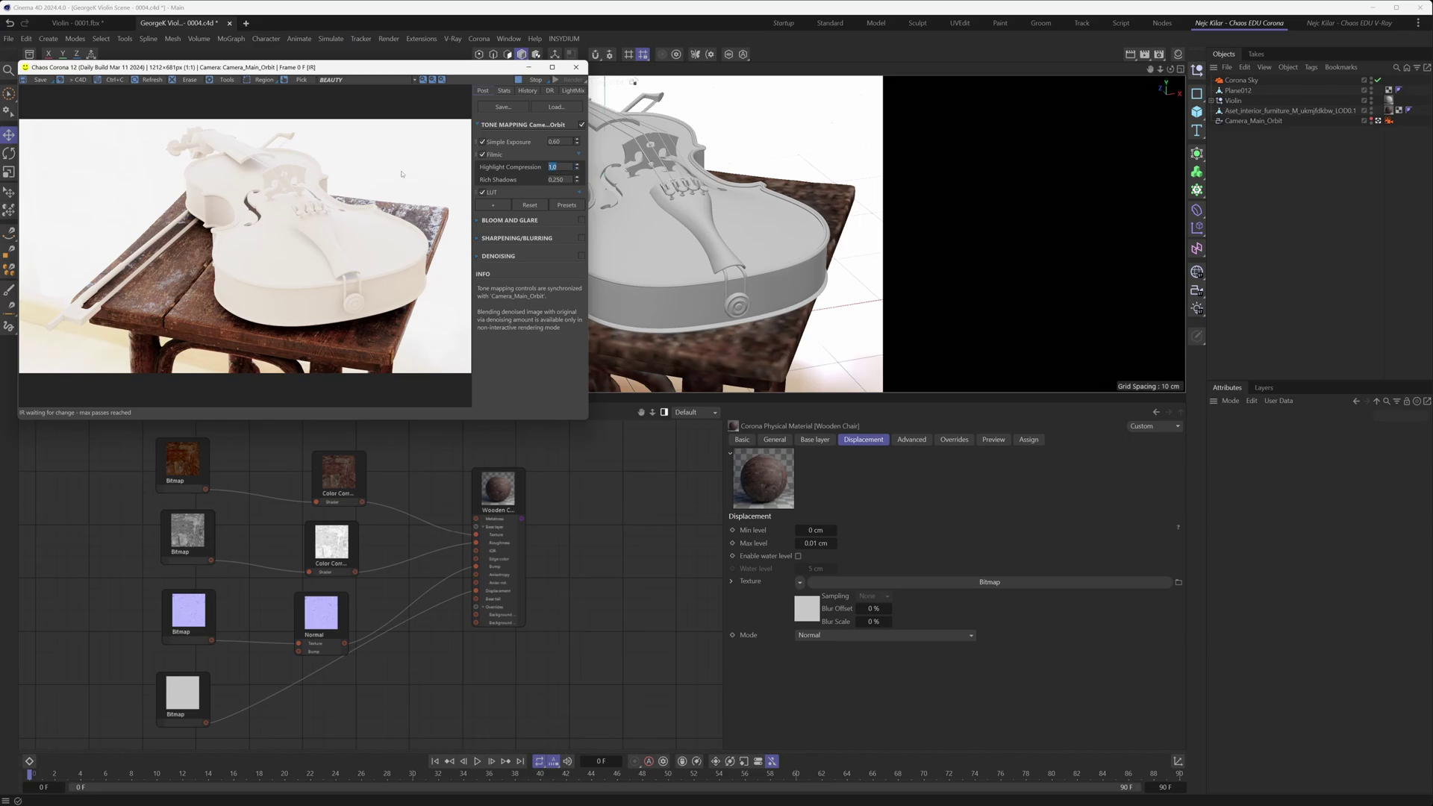
{"action": "type", "text": "0.5"}
{"action": "key", "text": "Return"}
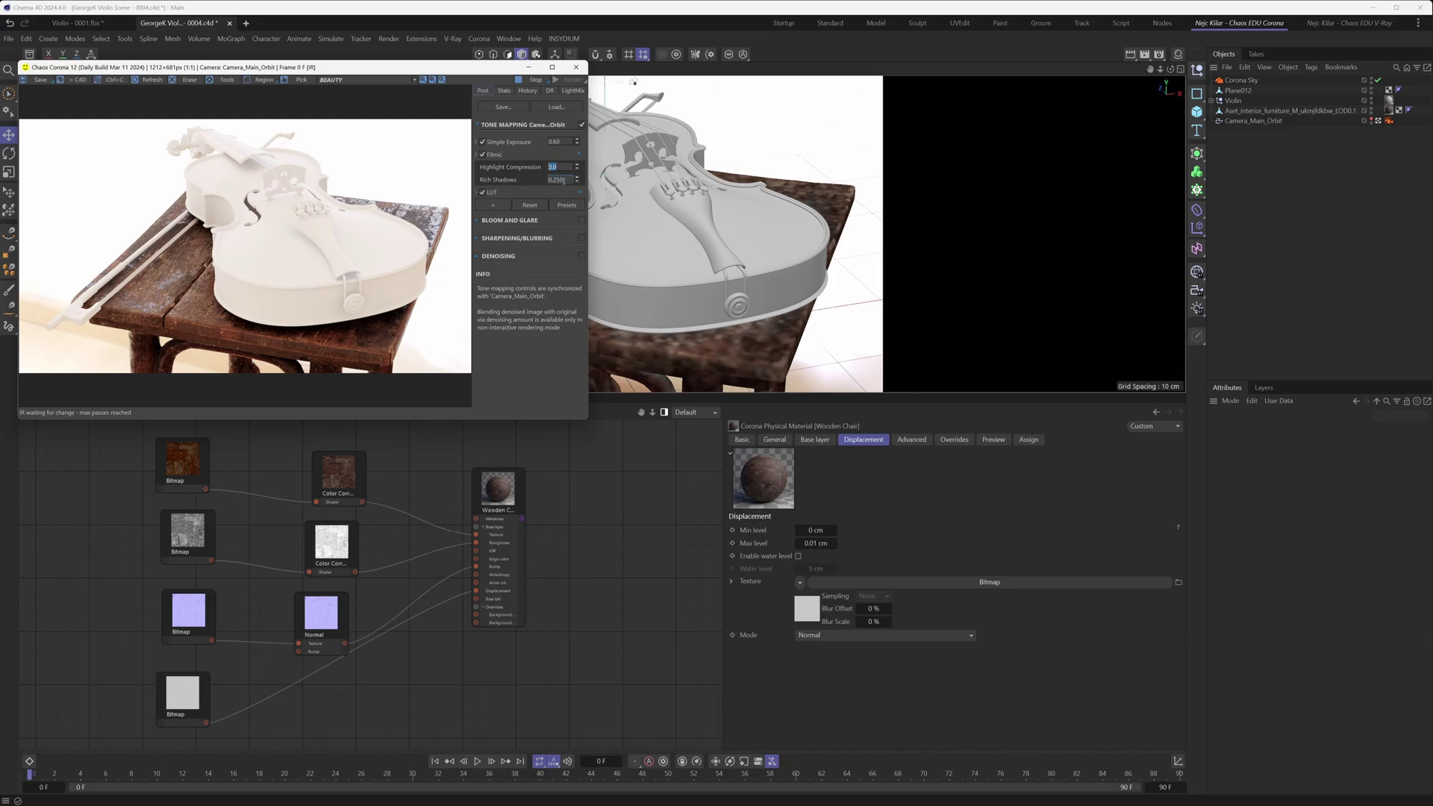
{"action": "left_click", "coordinate": [482, 154]}
{"action": "left_click", "coordinate": [482, 155]}
{"action": "left_click", "coordinate": [491, 156]}
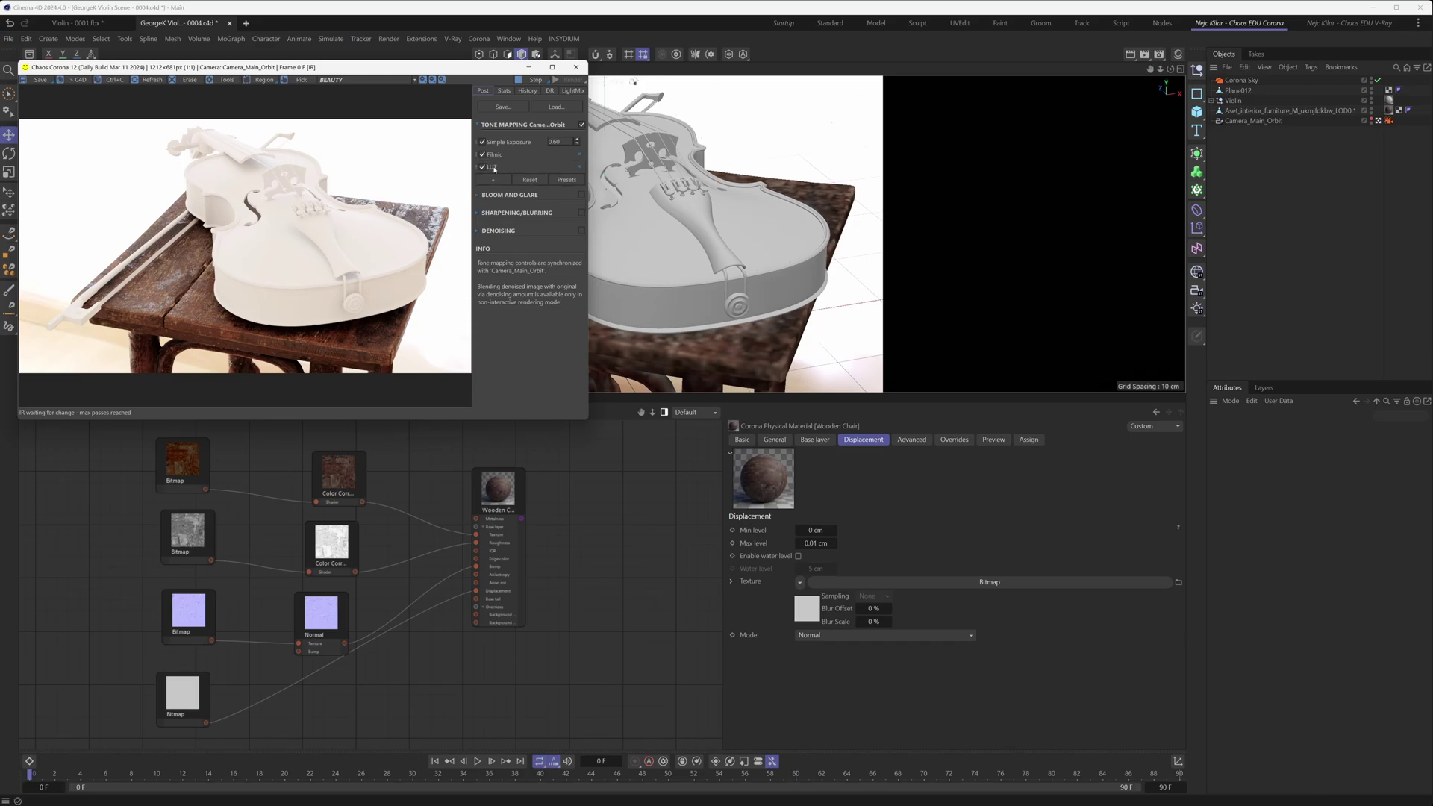
{"action": "left_click", "coordinate": [492, 167]}
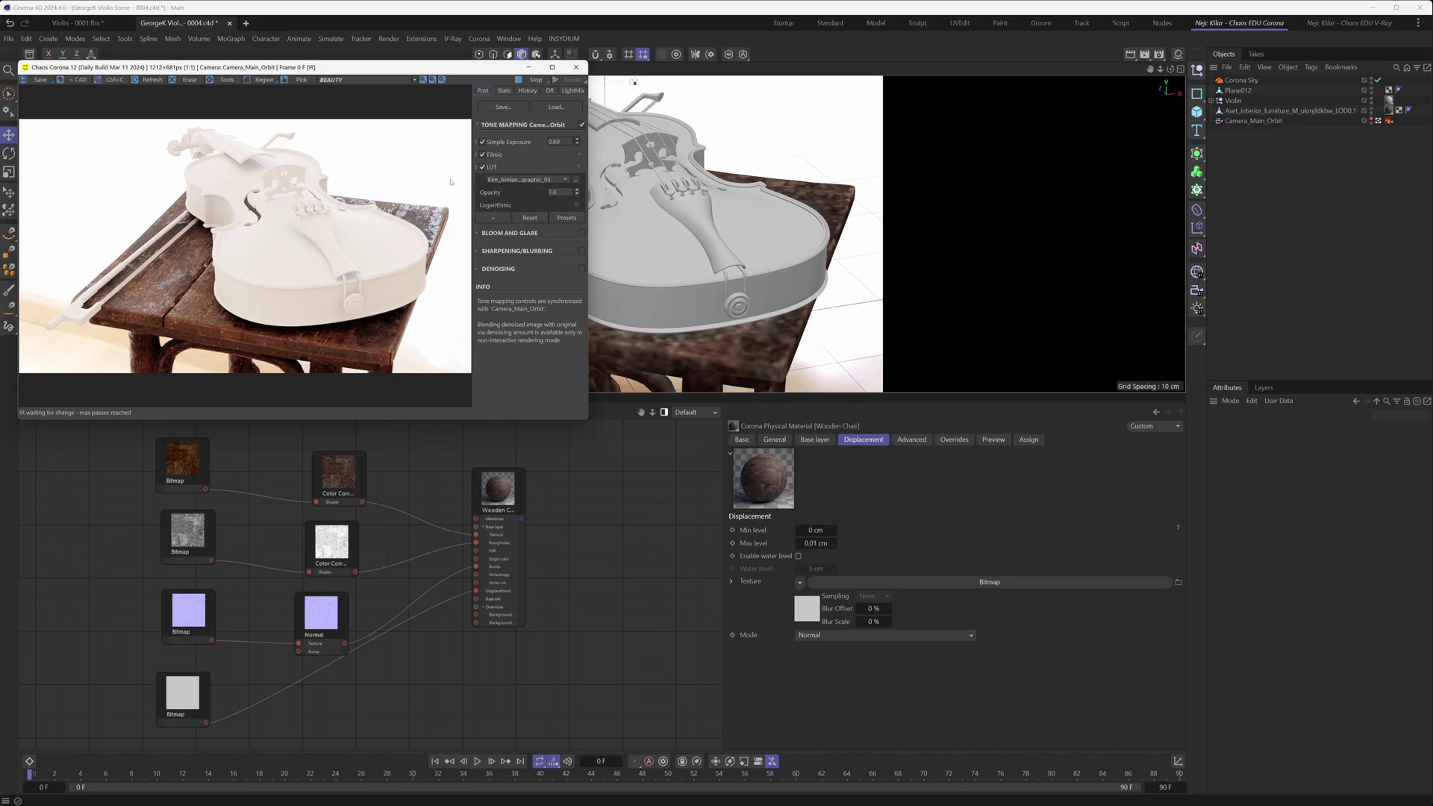
{"action": "left_click", "coordinate": [482, 167]}
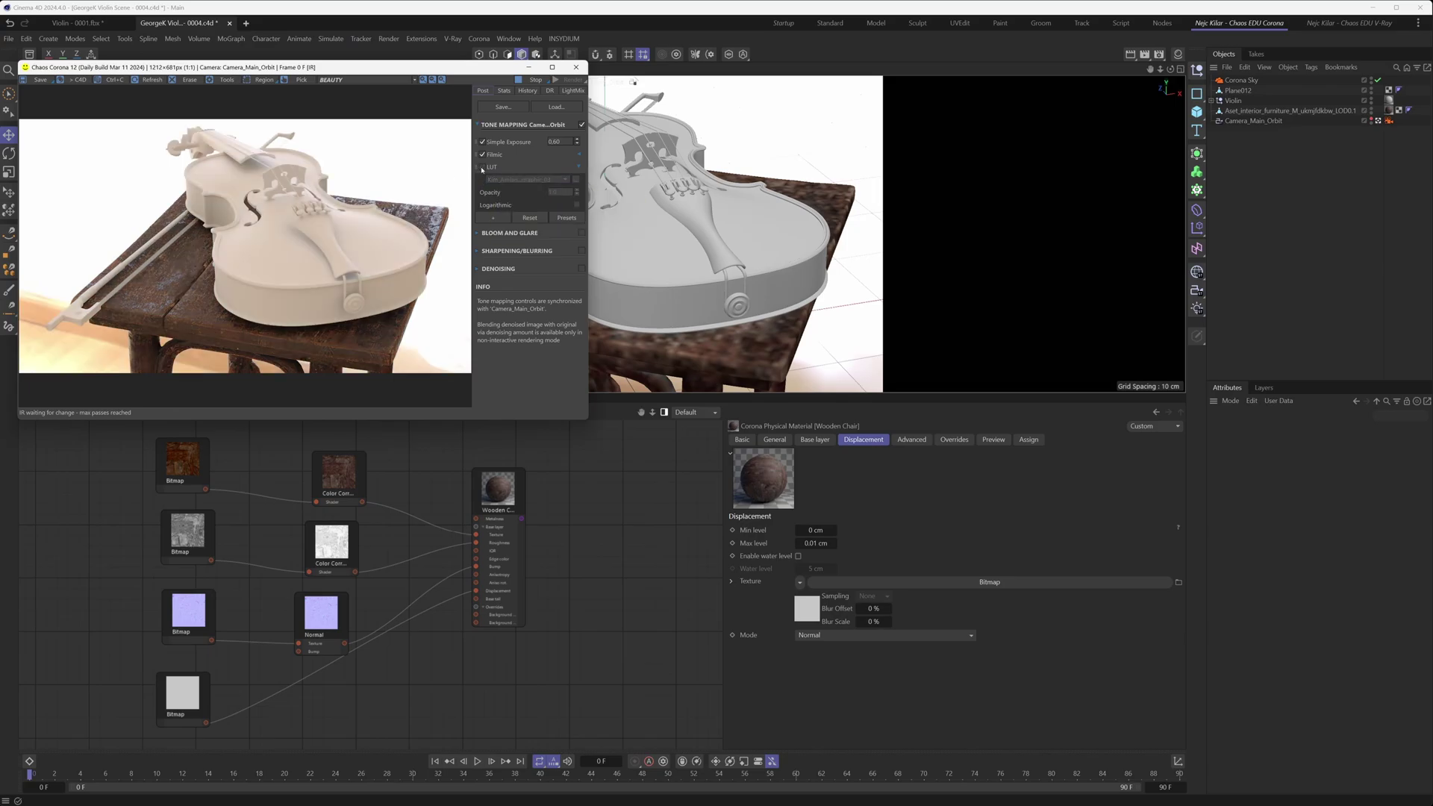
{"action": "left_click", "coordinate": [482, 168]}
{"action": "left_click", "coordinate": [482, 167]}
{"action": "left_click", "coordinate": [482, 167]}
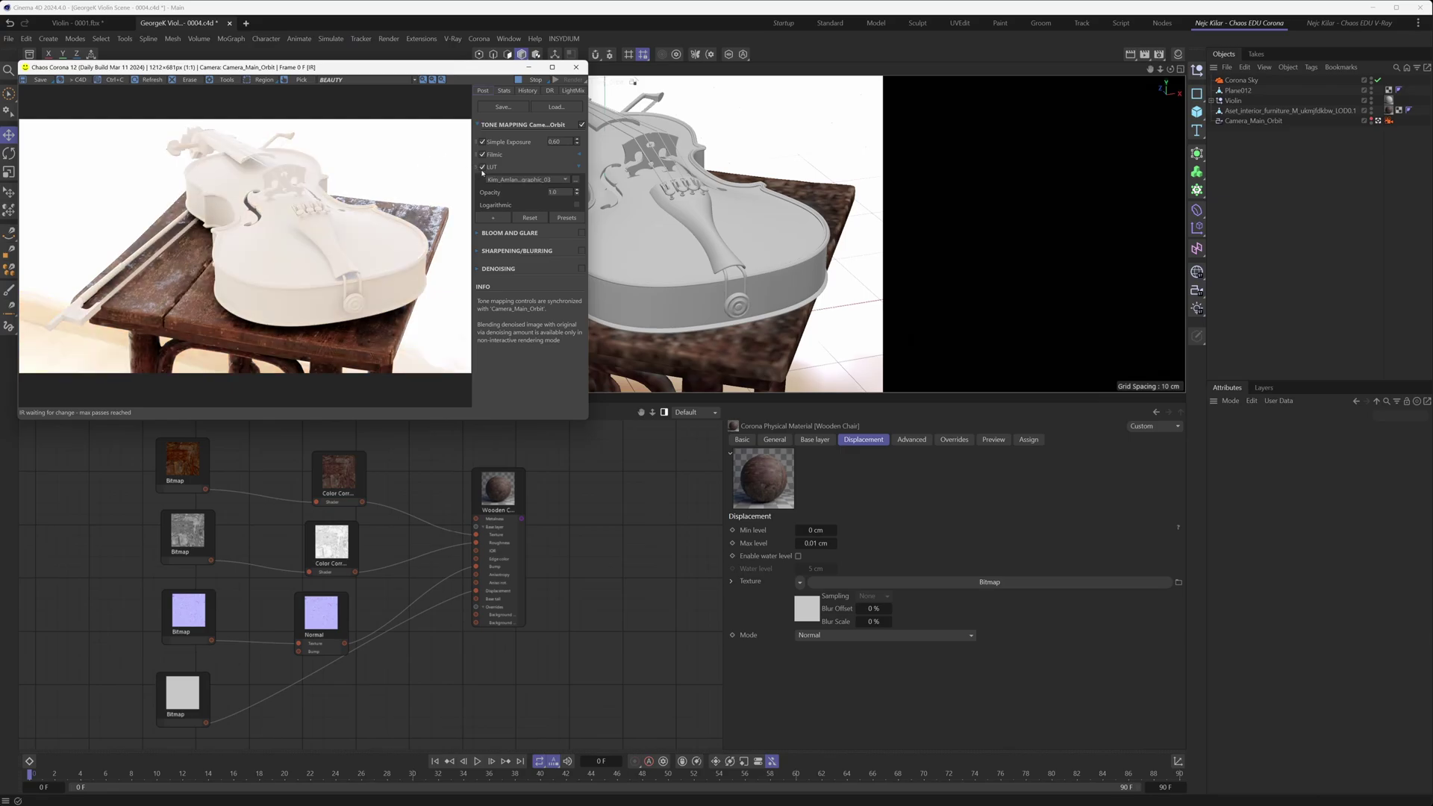
{"action": "left_click", "coordinate": [482, 167]}
{"action": "left_click", "coordinate": [483, 168]}
{"action": "left_click", "coordinate": [478, 167]}
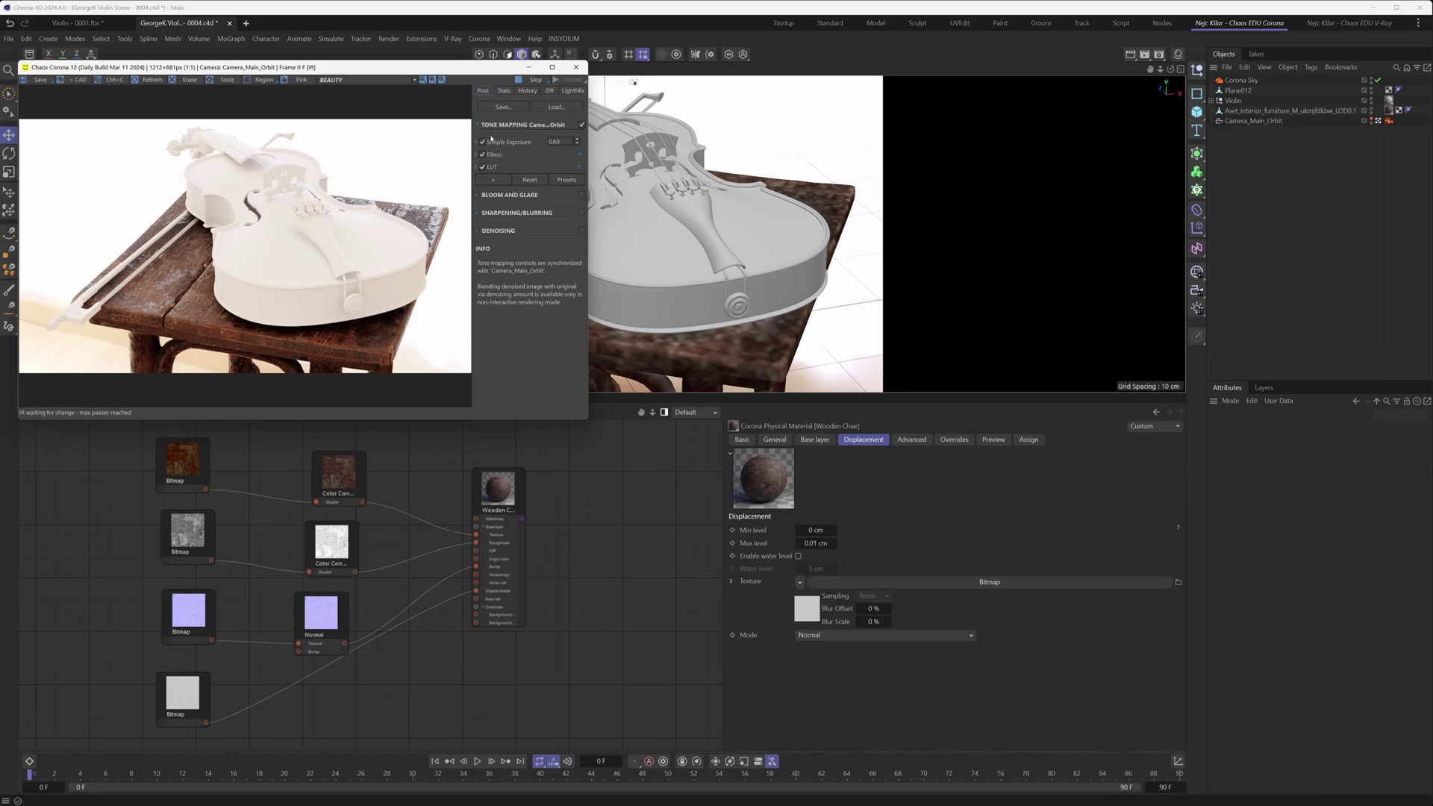